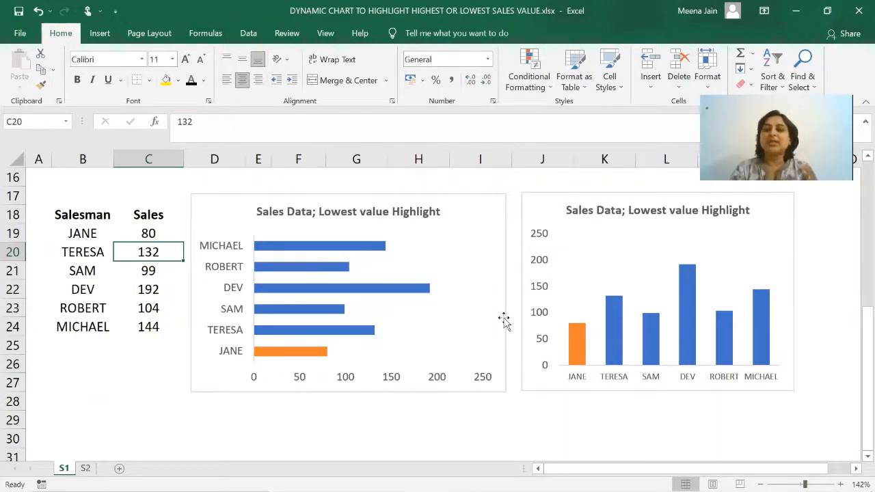
On sheet S2, set the highlight selector in D2 to Lowest
key(ctrl+Page_Down)
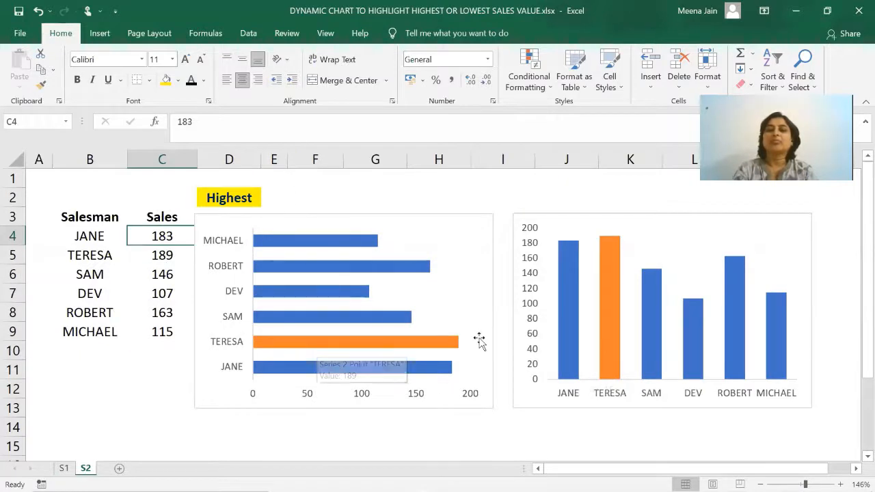
click(253, 197)
click(266, 199)
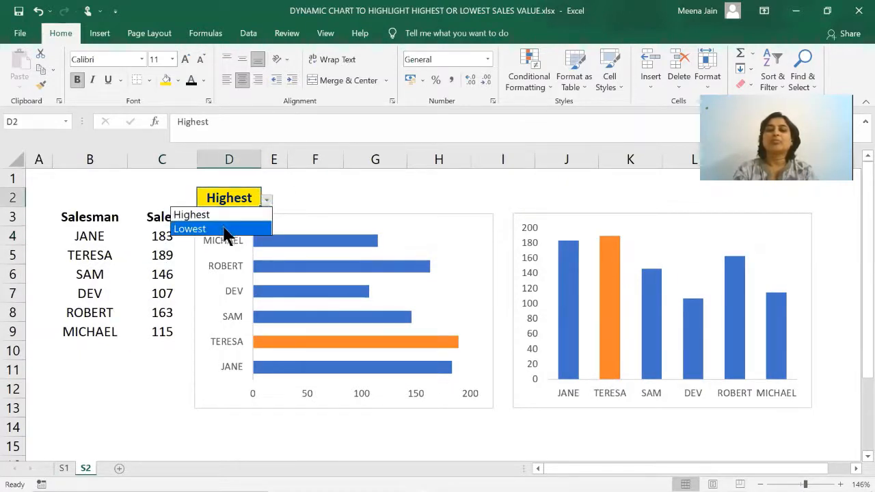
click(222, 228)
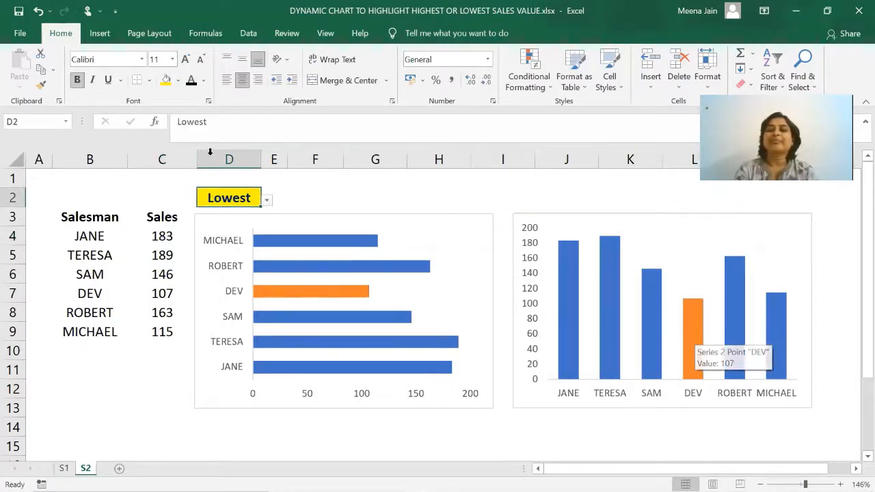
Set the sales value in C6 to 99 and the one in C9 to 88
click(164, 275)
text(99)
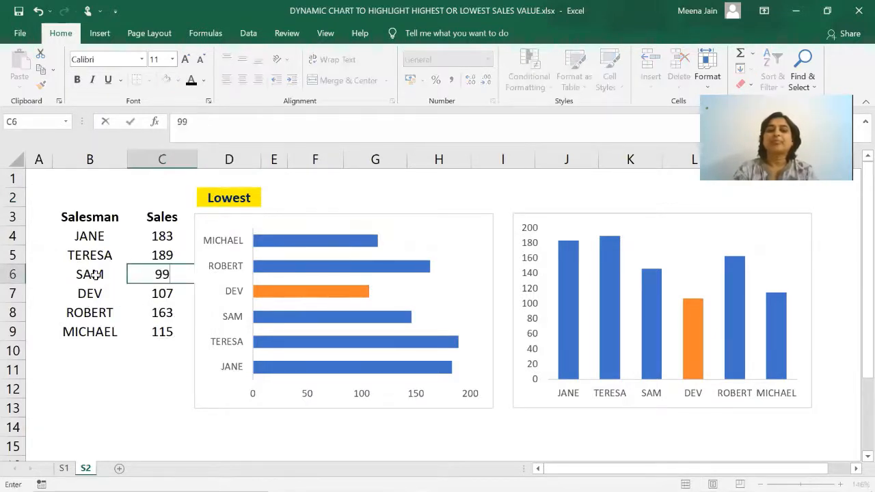
key(Return)
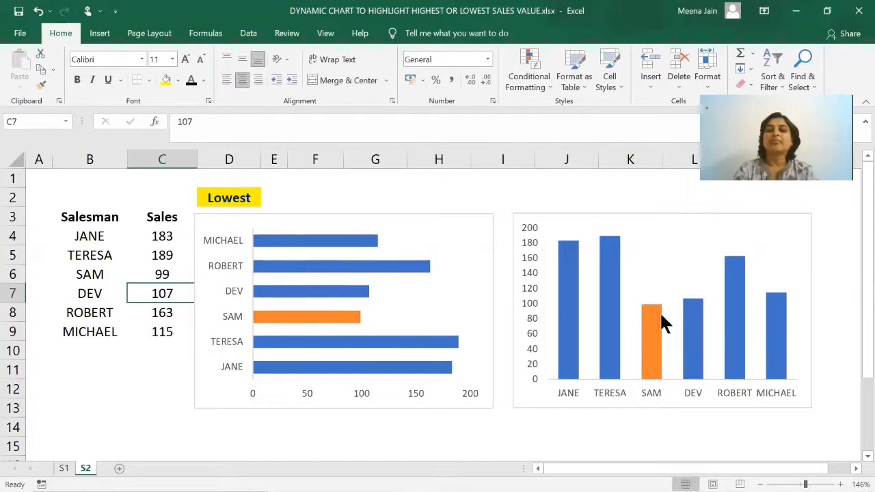
click(167, 331)
text(88)
key(Up)
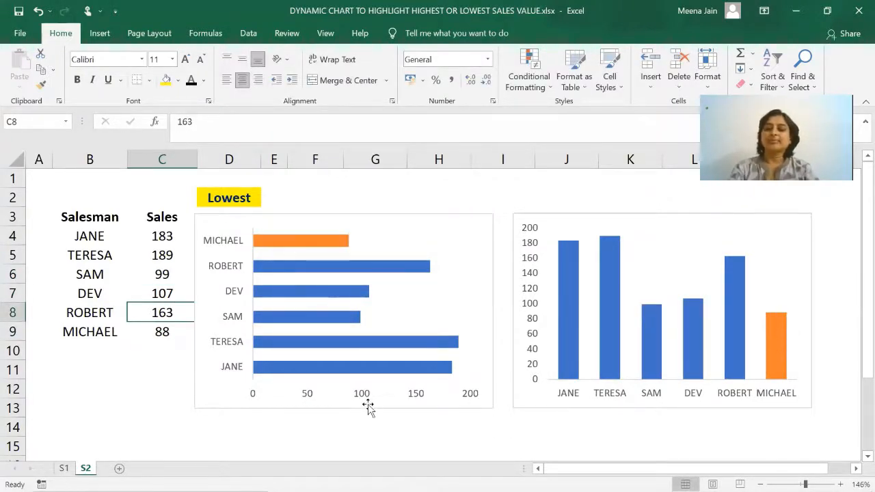
key(ctrl+Page_Up)
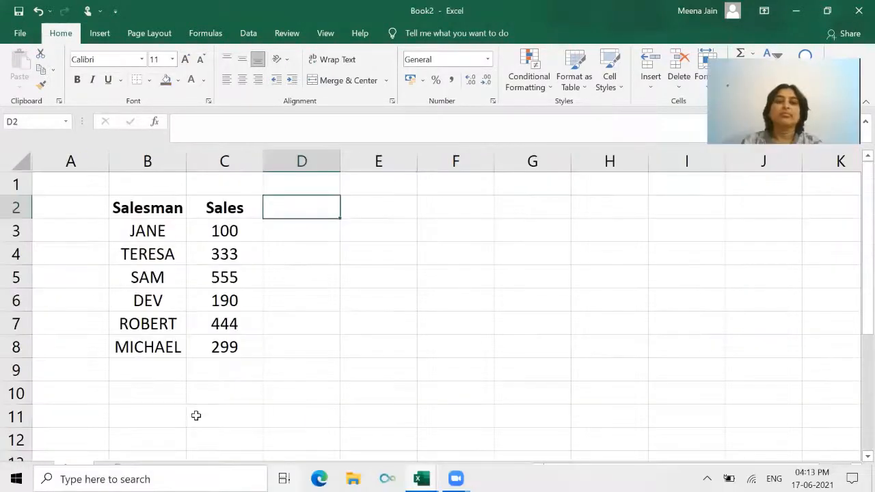
In the Book2 workbook, add the bold header "Dummy" in D2 beside the Sales column
key(Right)
key(Left)
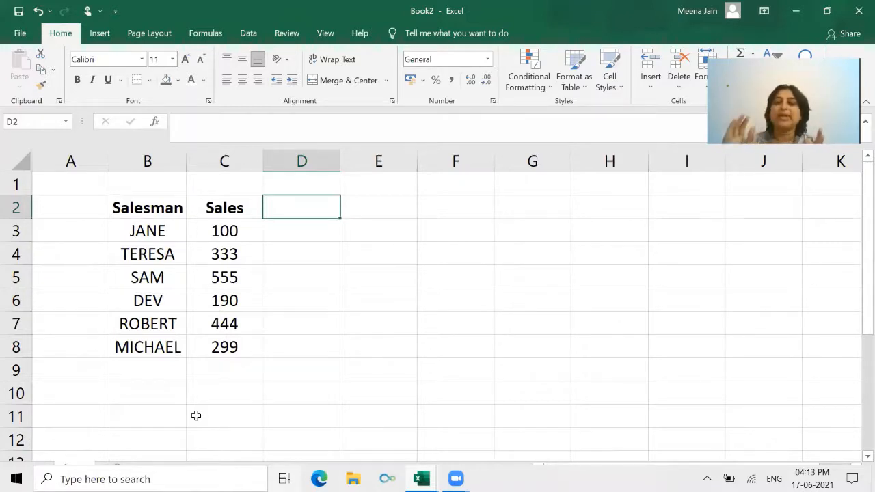
text(Dummy)
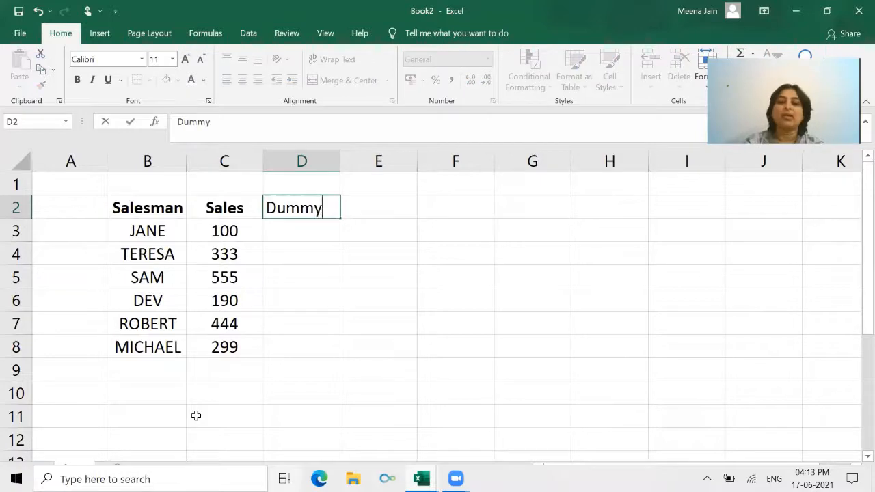
key(ctrl+Return)
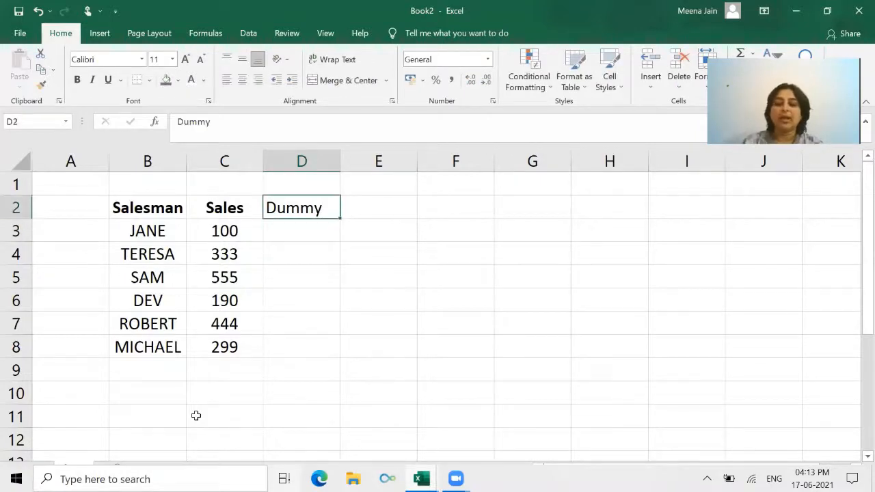
key(ctrl+b)
key(Return)
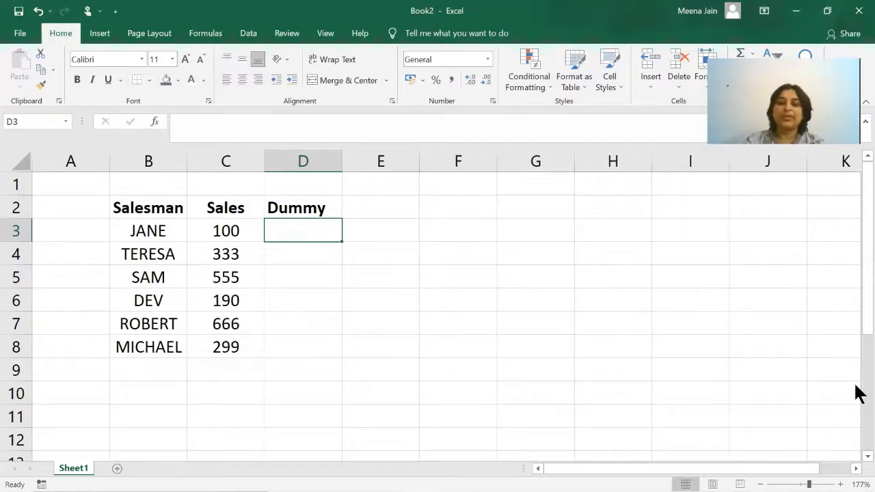
Start an IF formula in D3 that tests whether C3 equals MAX($C$3:$C$8), with the range as an absolute reference
text(=if)
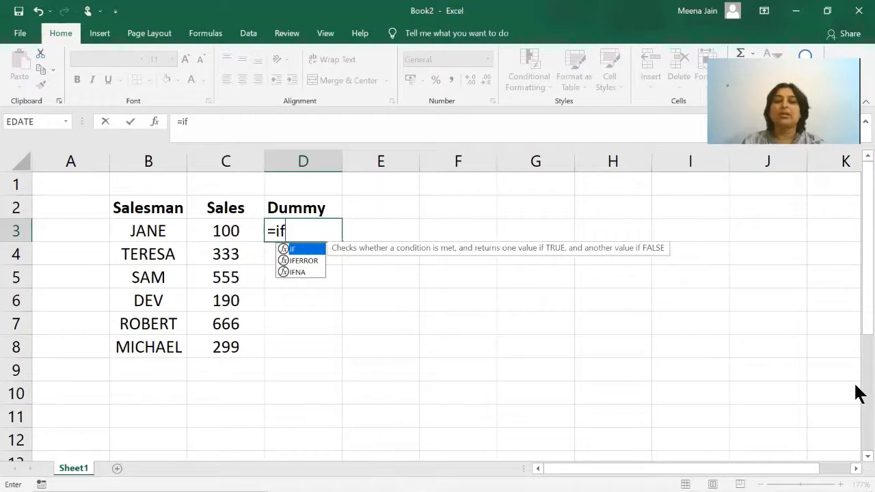
key(Tab)
key(Left)
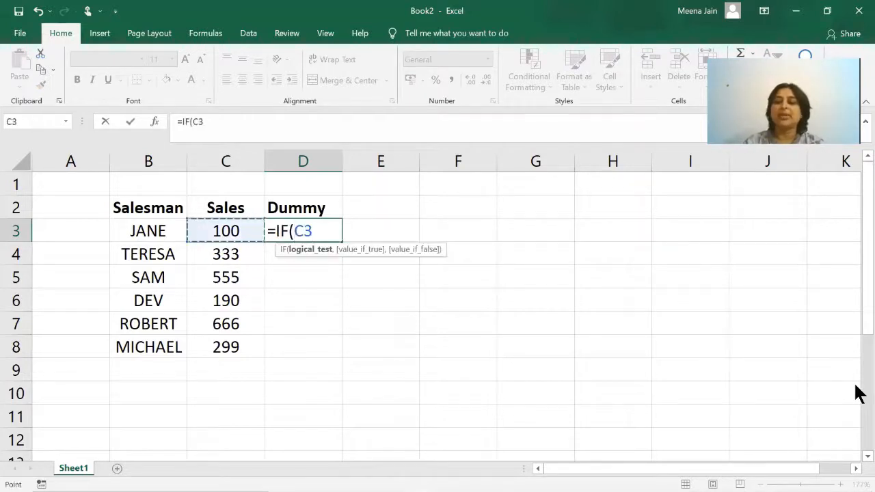
text(=max)
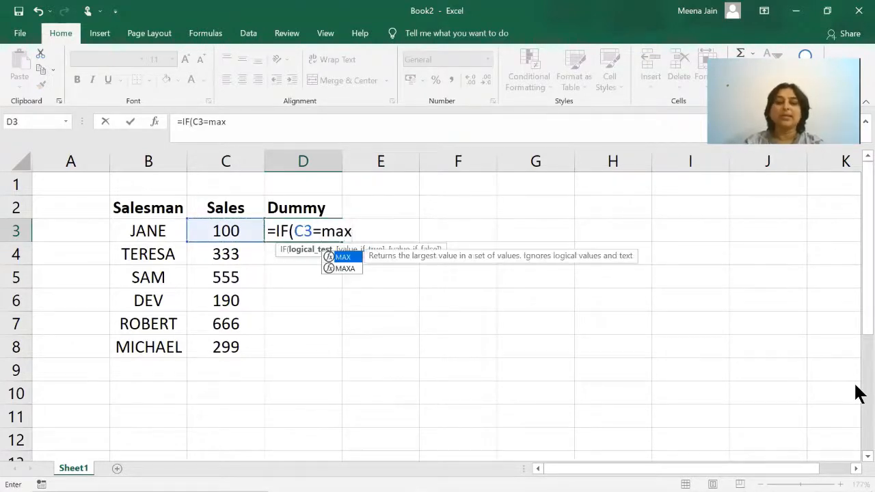
key(Tab)
key(Left)
key(shift+Down)
key(shift+Down)
key(shift+Down)
key(shift+Down)
key(shift+Down)
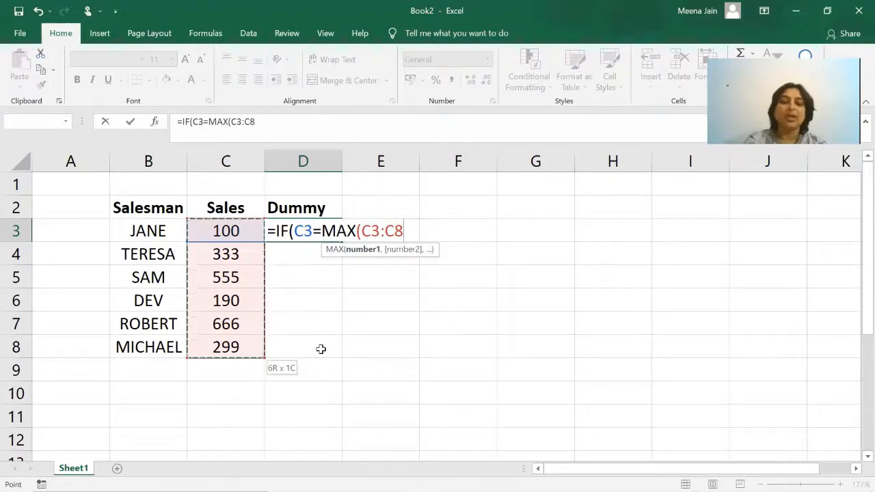
key(F4)
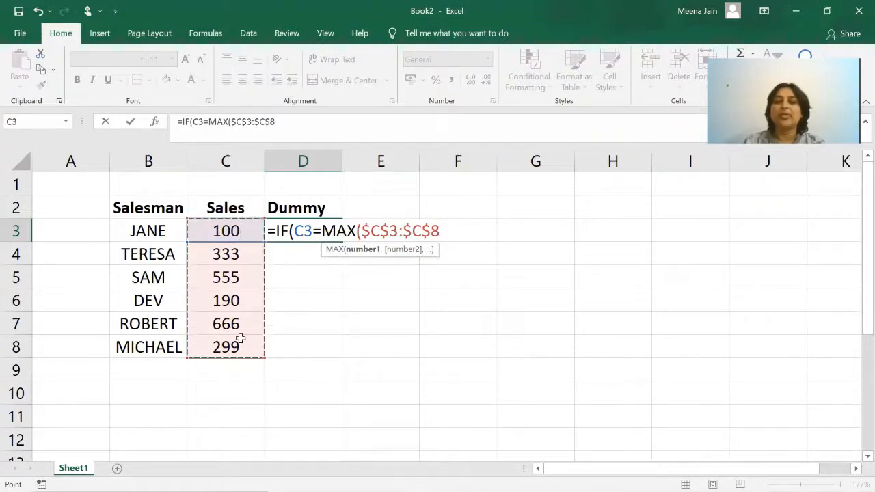
text())
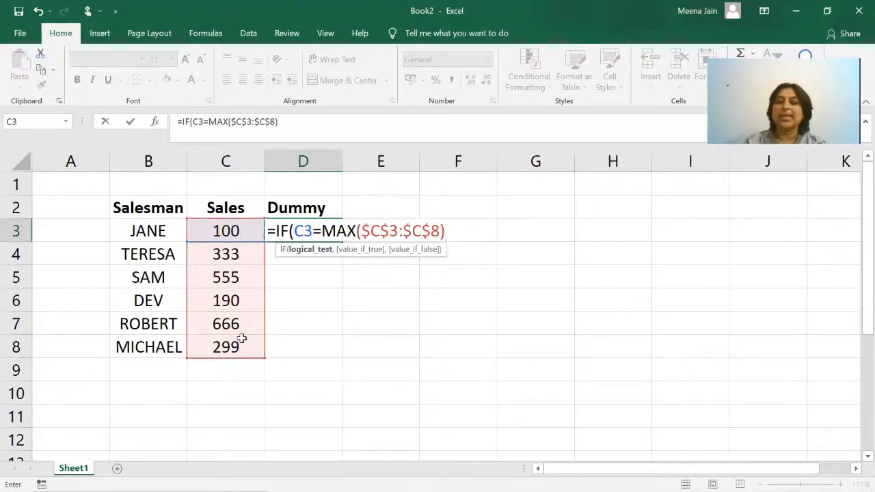
Complete the D3 formula to return C3 when true and 0 otherwise, and fill it down to D8
text(,)
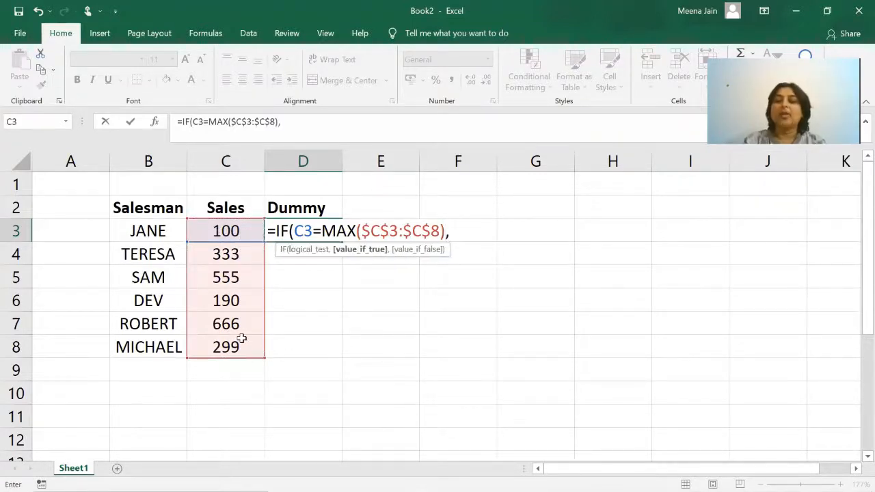
click(253, 234)
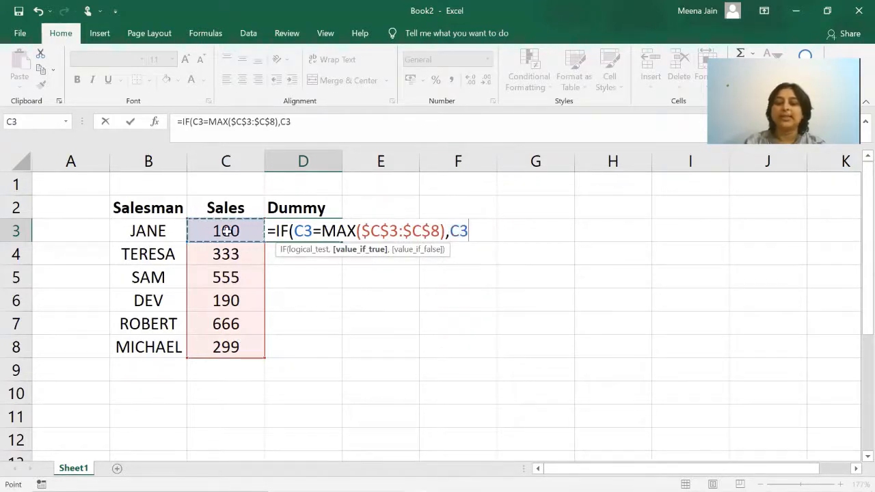
text(,0))
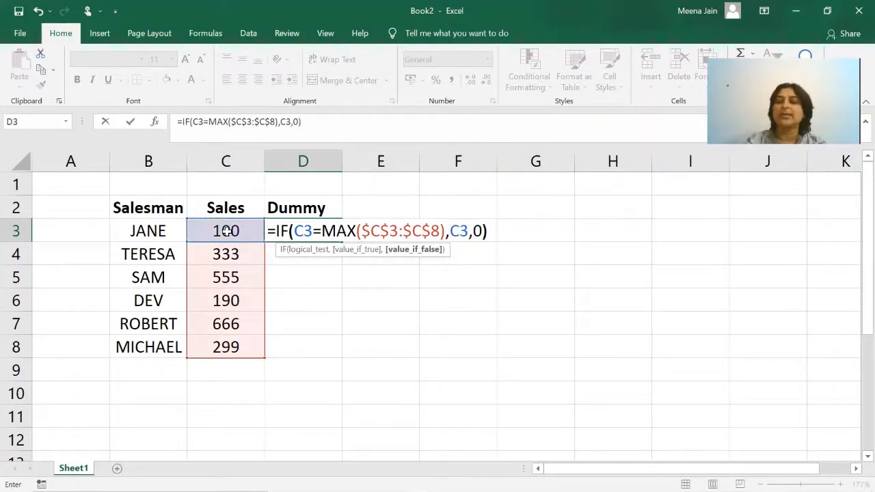
key(Return)
key(Up)
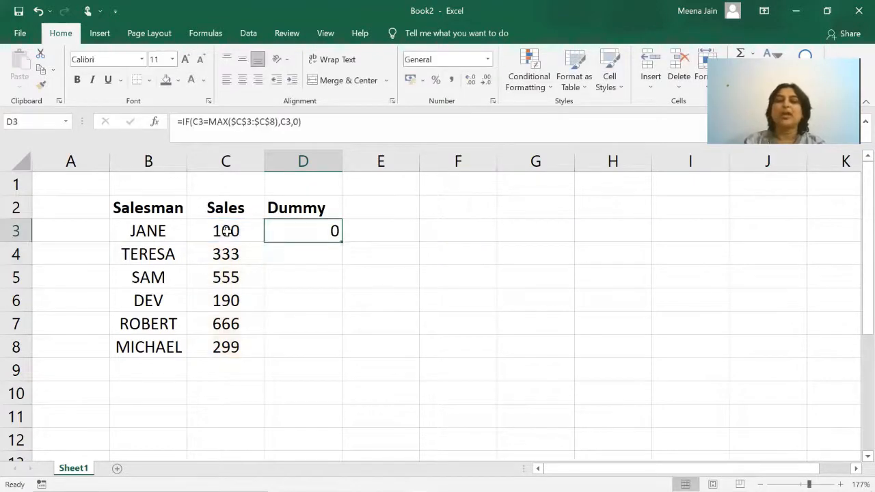
double_click(342, 243)
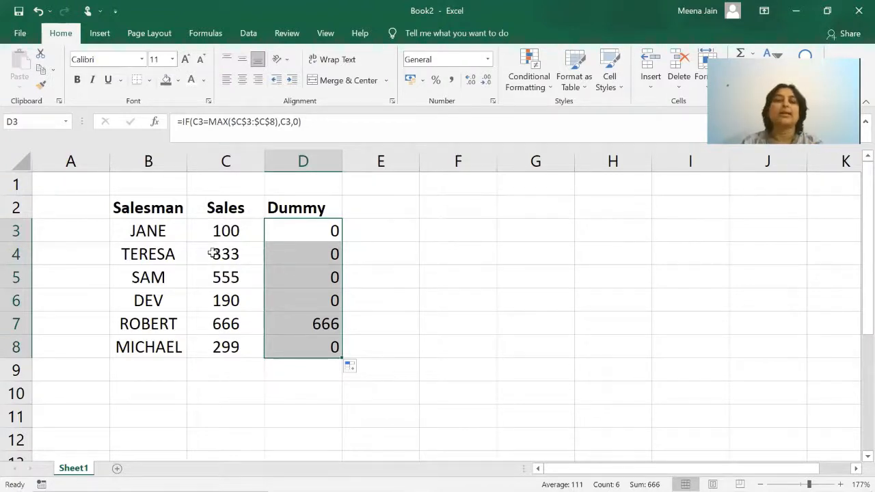
Test the Dummy formulas by setting the sales value in C7 to 324
click(228, 255)
key(Down)
key(Down)
key(Down)
key(Down)
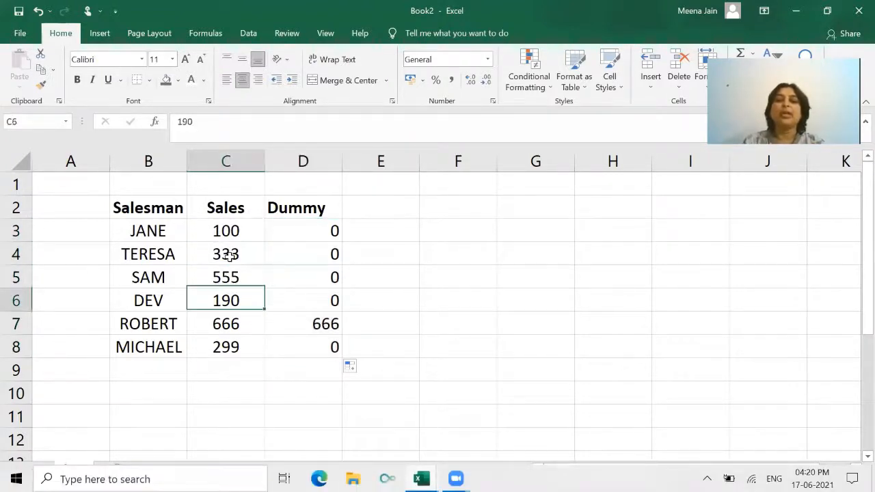
key(Up)
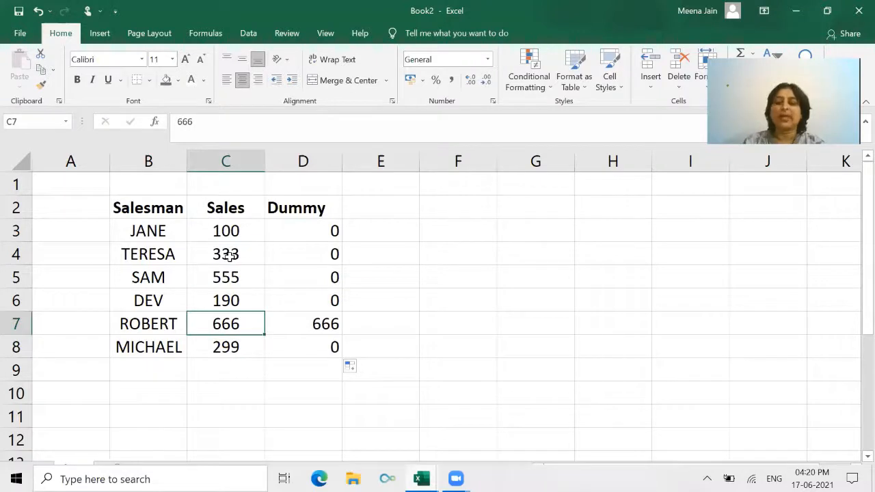
key(Right)
key(Left)
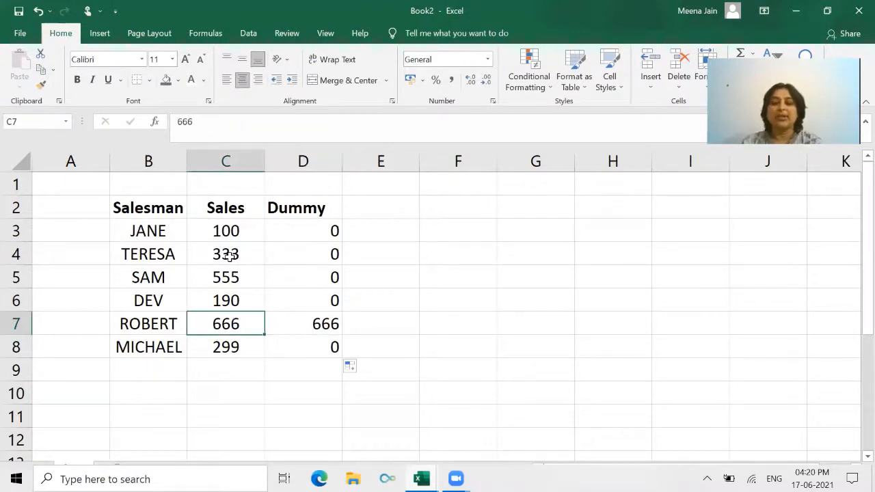
text(324)
key(Up)
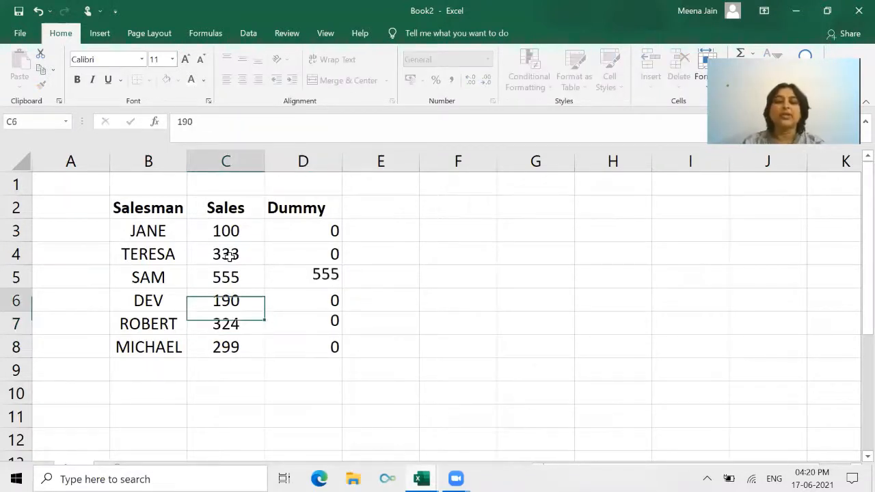
Set the sales value in C5 to 266 and the one in C4 to 174
key(Up)
key(Up)
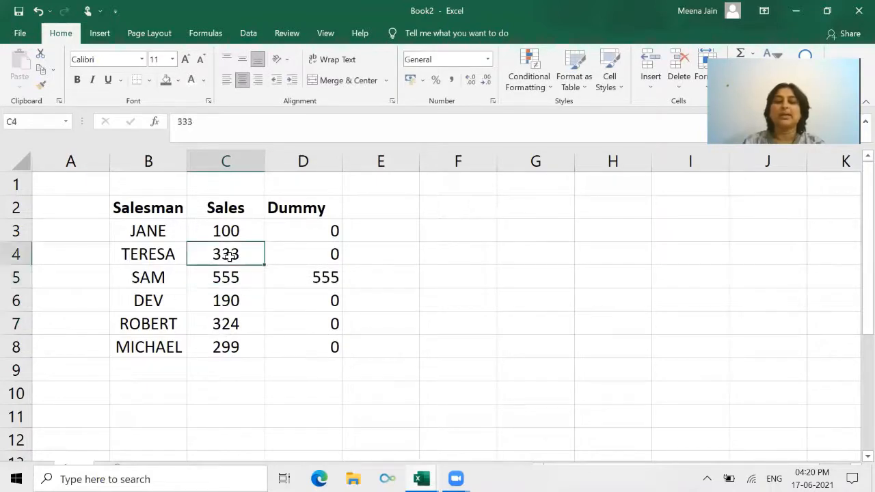
key(Down)
text(266)
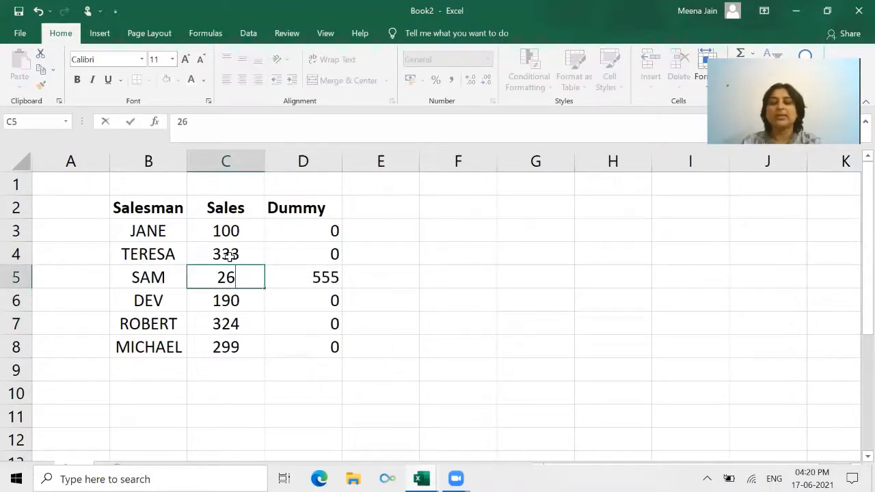
key(Return)
key(Up)
key(Up)
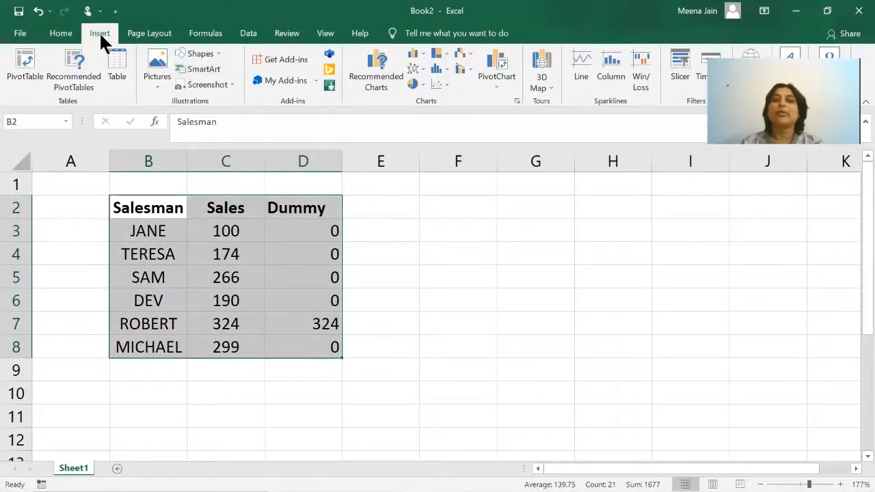
Insert a 2-D clustered bar chart from B2:D8, then shrink it and place it beside the Sales column
click(423, 62)
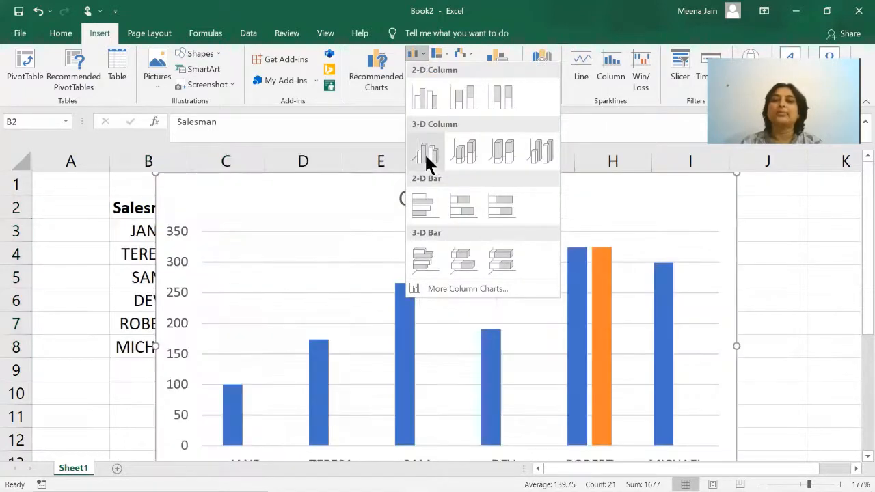
click(422, 205)
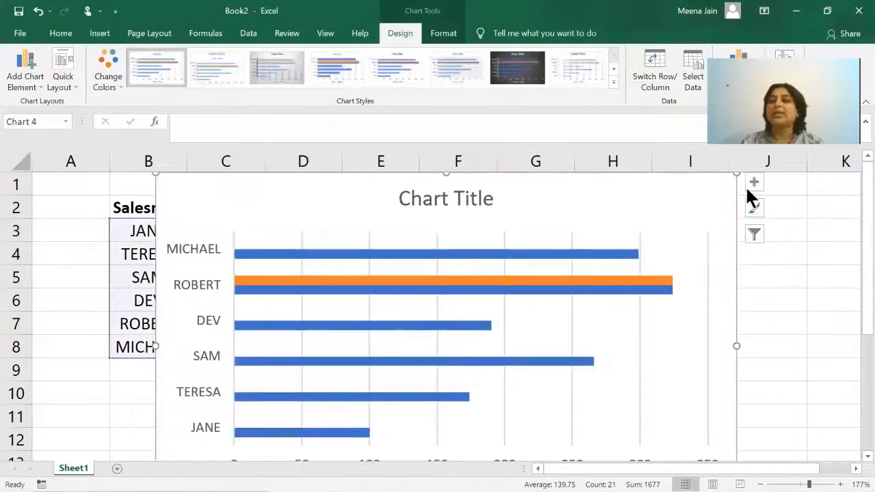
drag(738, 175, 594, 178)
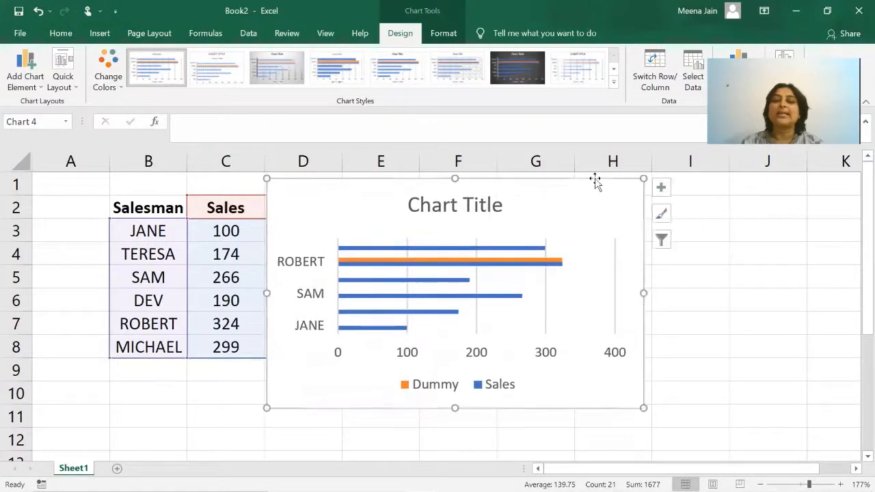
click(689, 274)
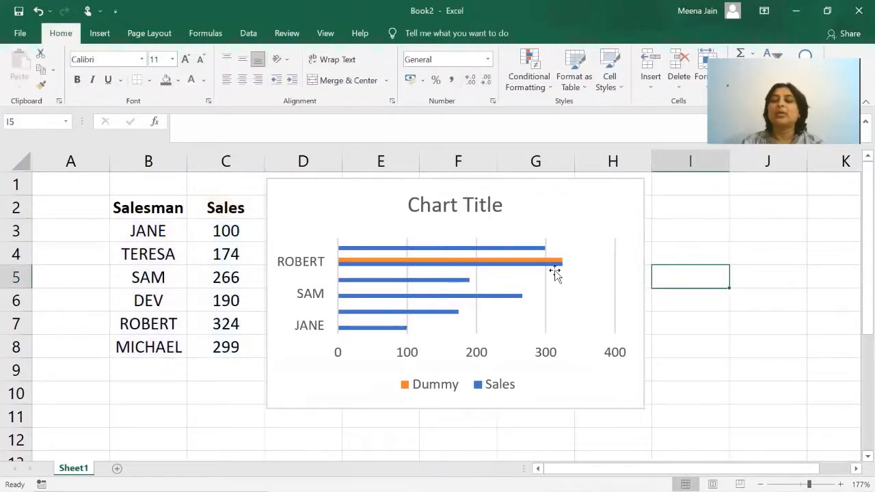
Set the Dummy series' overlap to 100% in the bar chart and close the formatting pane
mouse_move(419, 267)
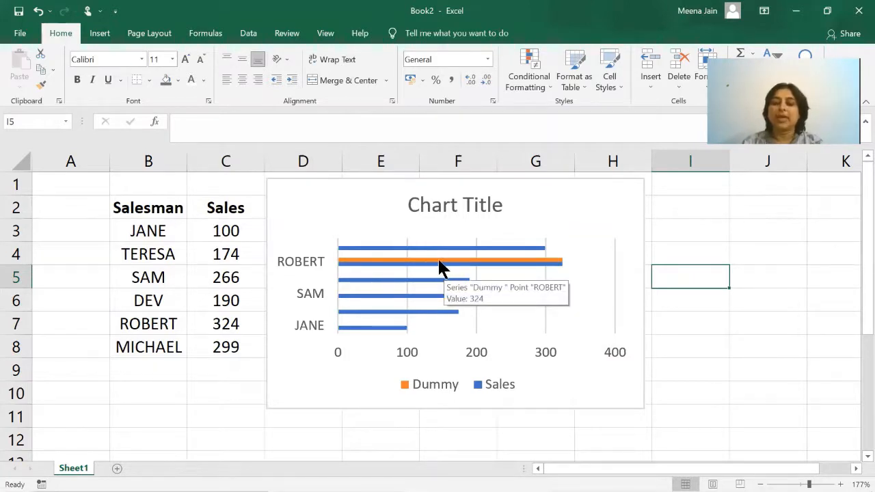
right_click(438, 260)
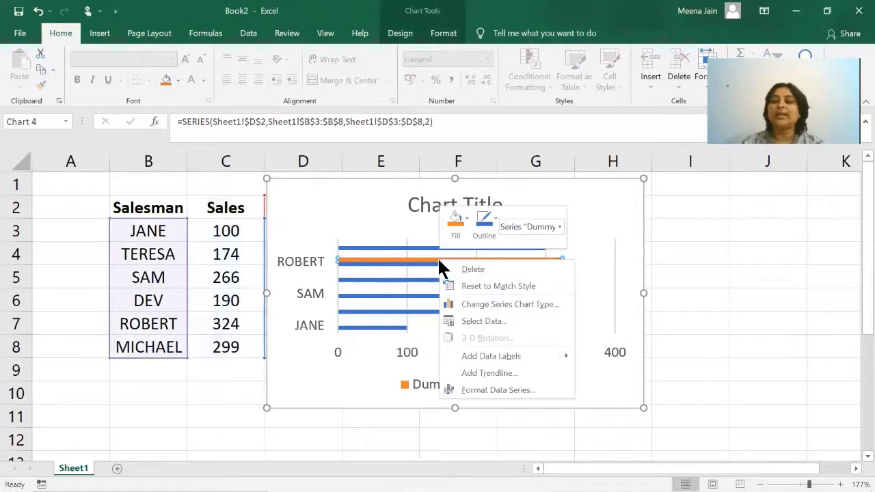
click(532, 390)
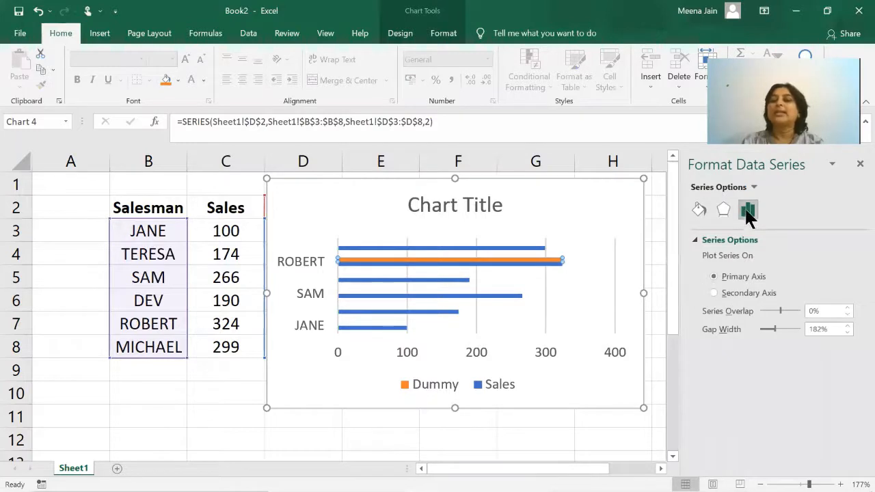
click(747, 212)
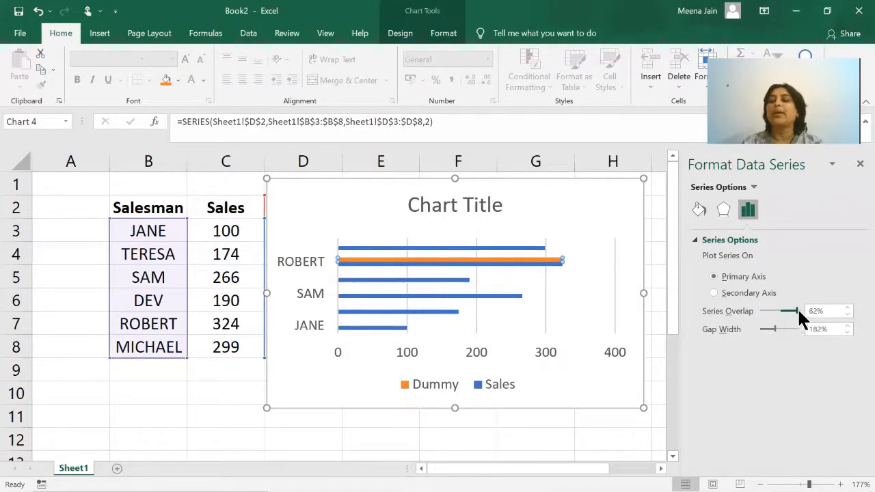
drag(805, 310, 805, 310)
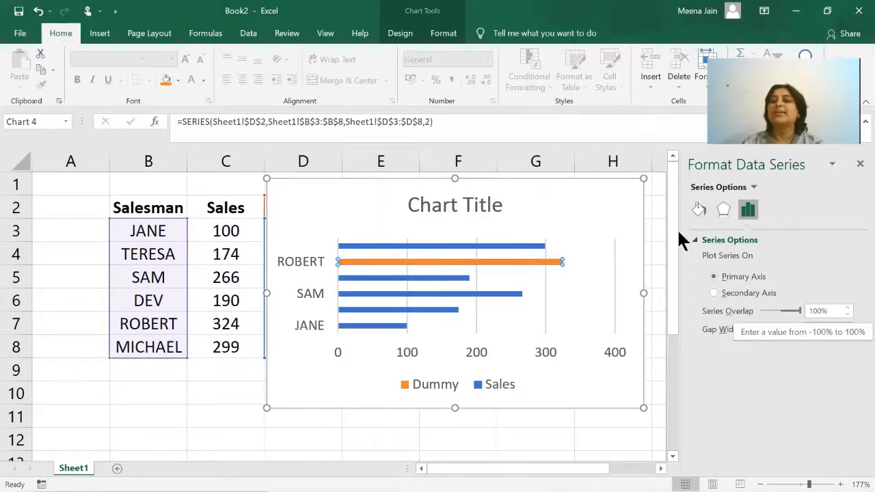
click(860, 165)
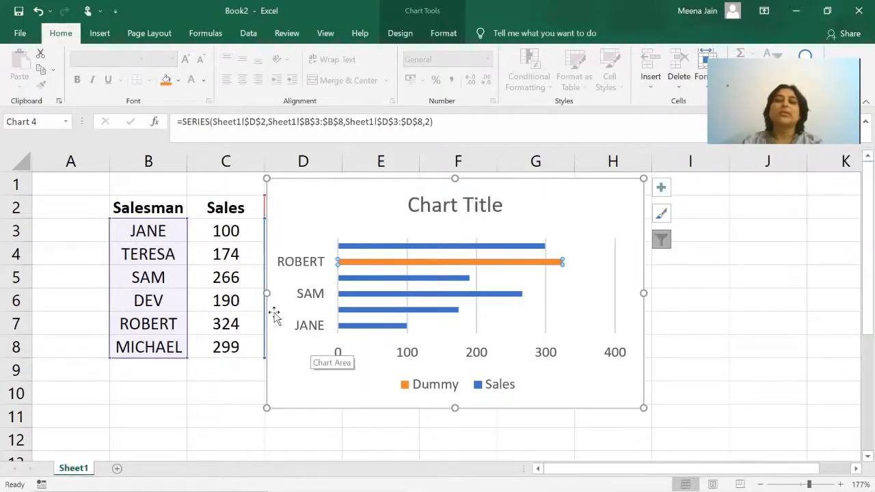
Increase the bar chart's height so it extends down to about row 12
click(238, 274)
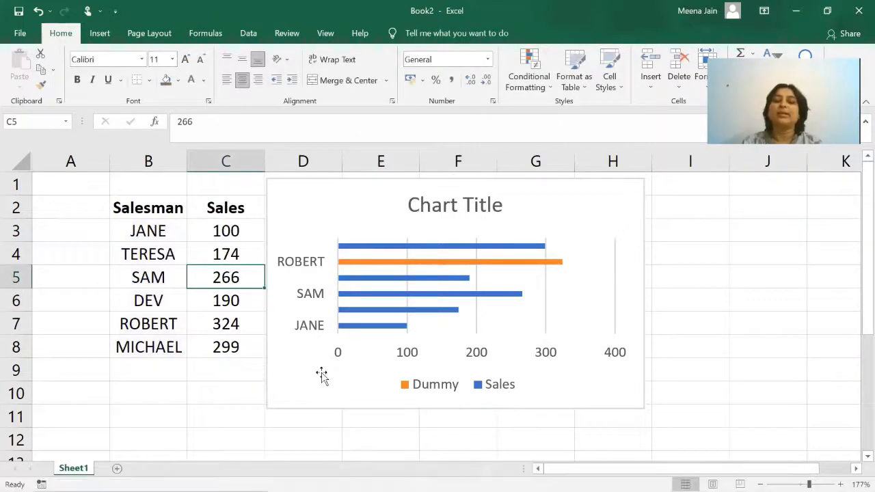
click(560, 407)
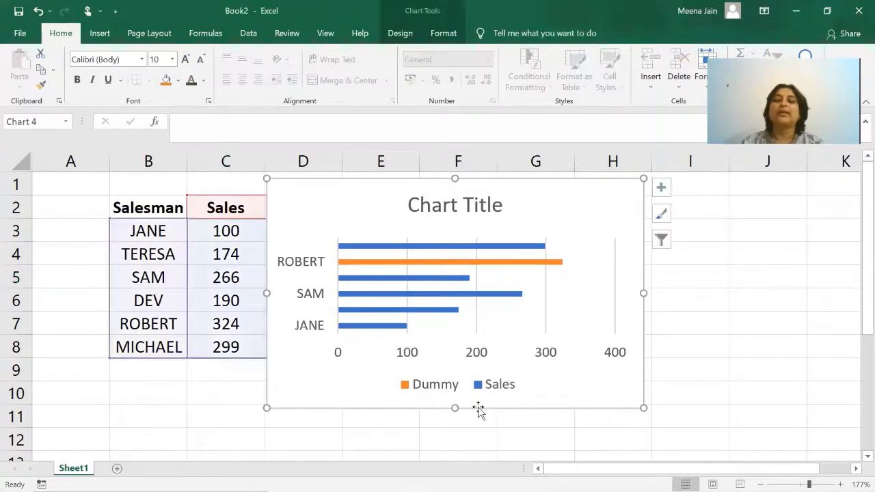
drag(456, 409, 456, 434)
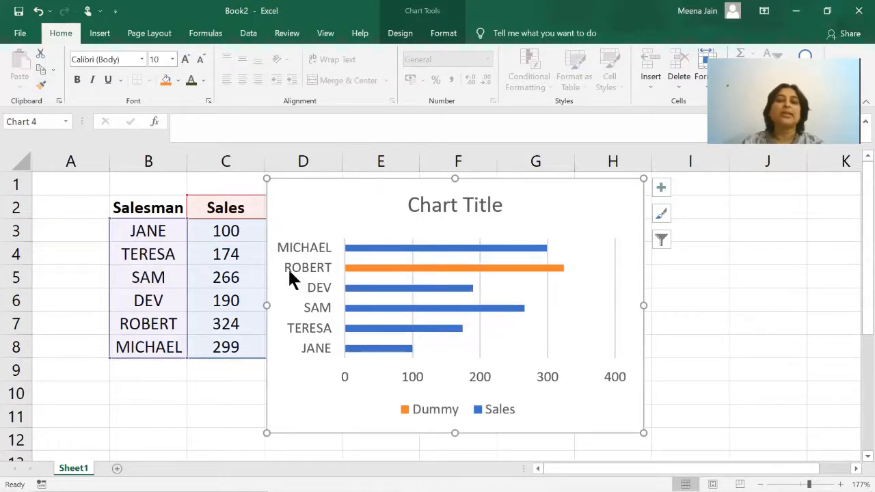
Test the highlighting by setting Sam's sales value in C5 to 444
click(222, 254)
key(Down)
key(Down)
key(Down)
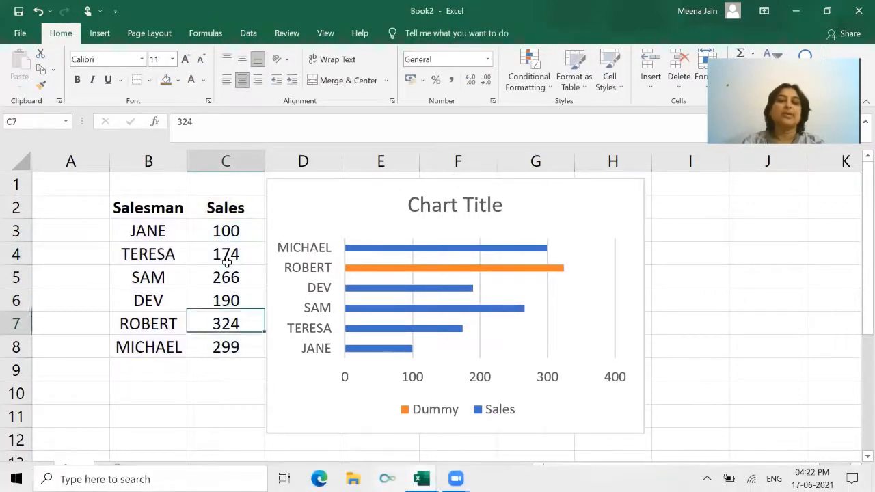
key(Up)
key(Up)
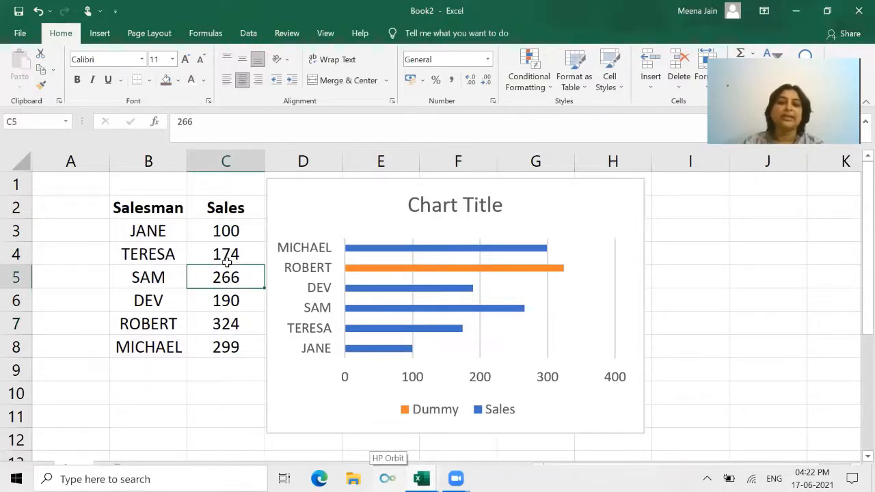
text(444)
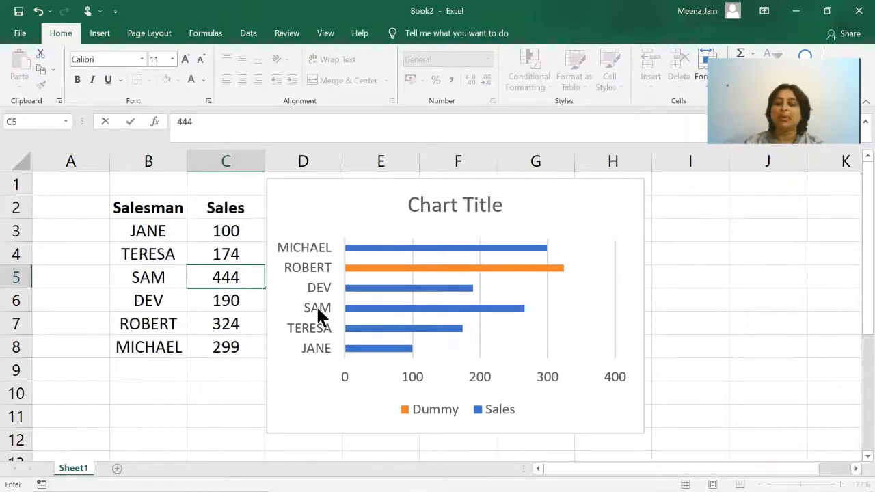
key(Return)
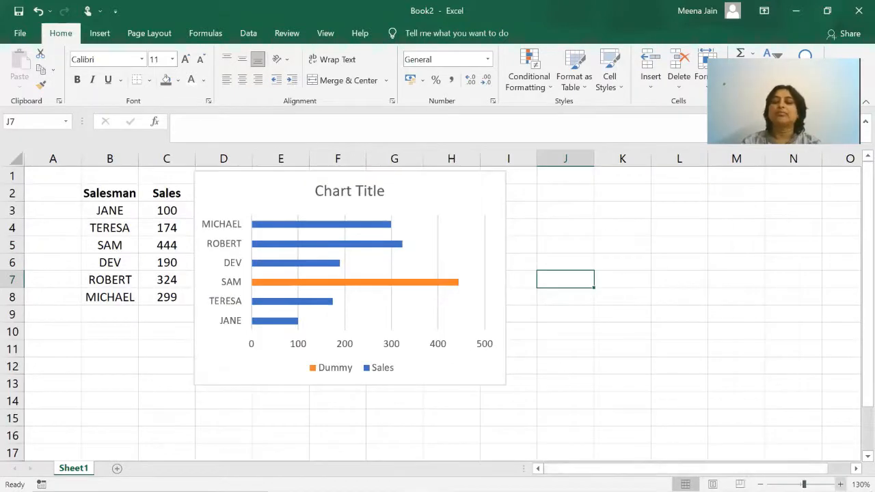
Duplicate the bar chart and place the copy beside the original, over columns I to N
scroll(804, 393, up, 2)
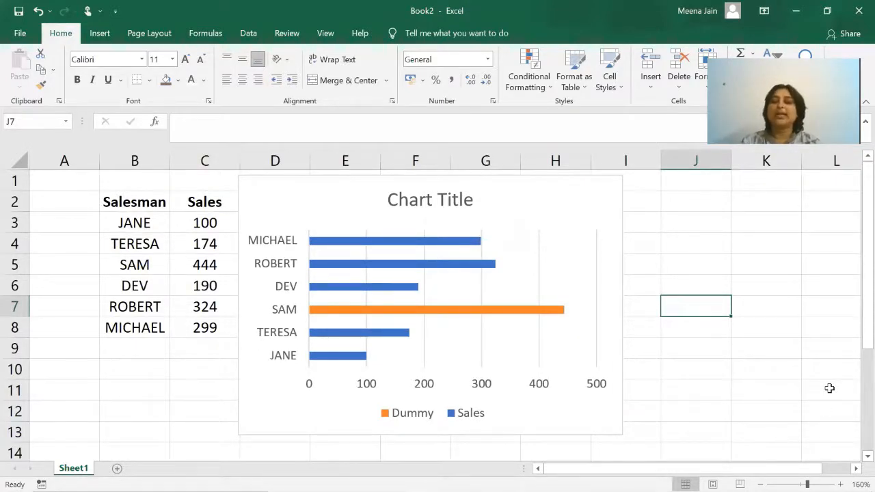
click(759, 485)
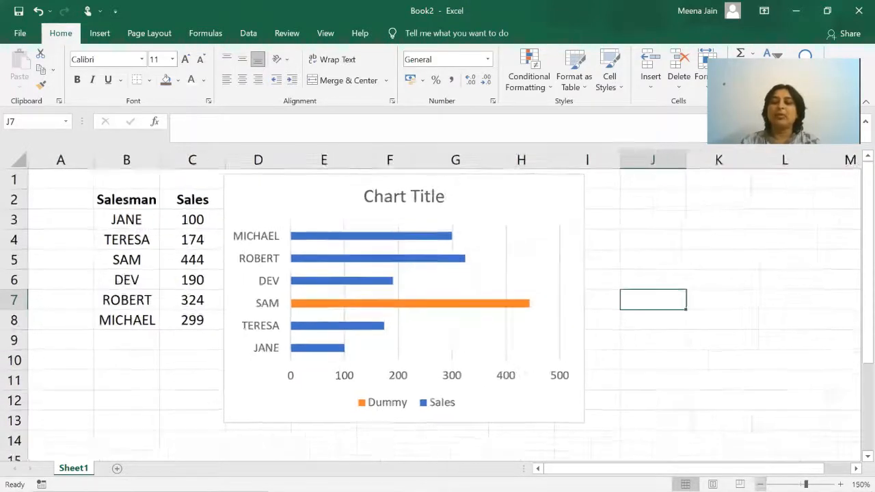
click(760, 484)
click(759, 485)
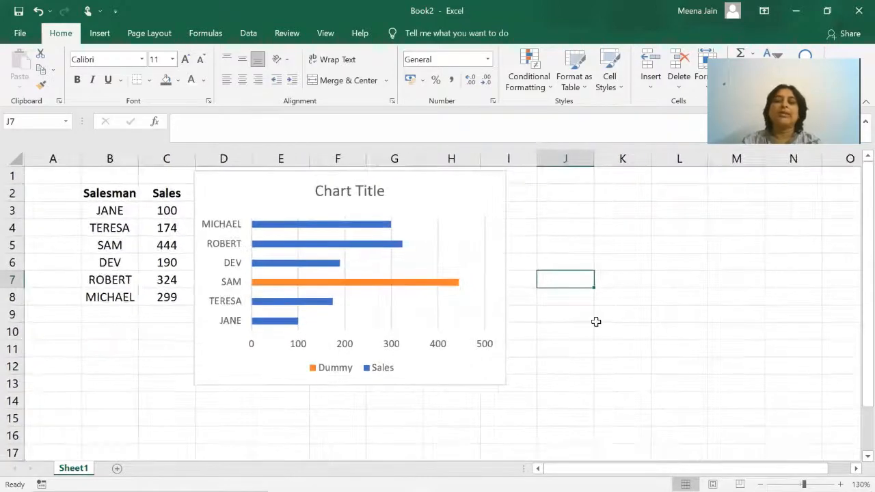
click(504, 318)
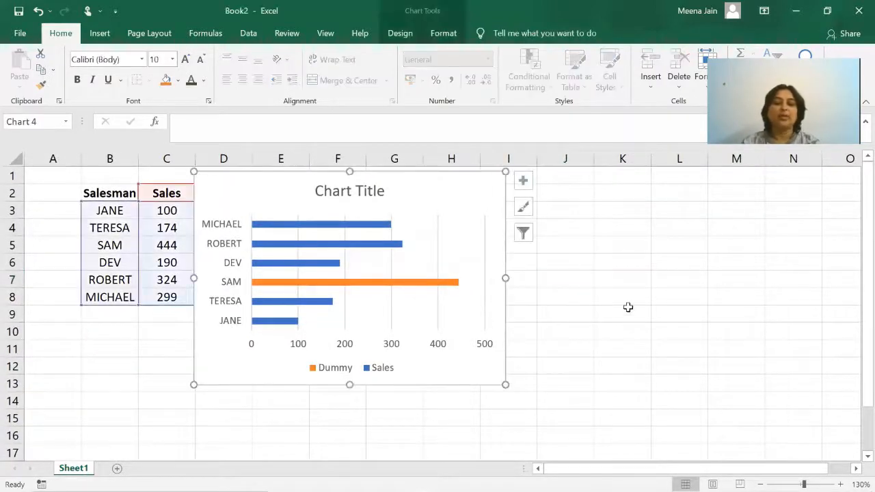
key(ctrl+d)
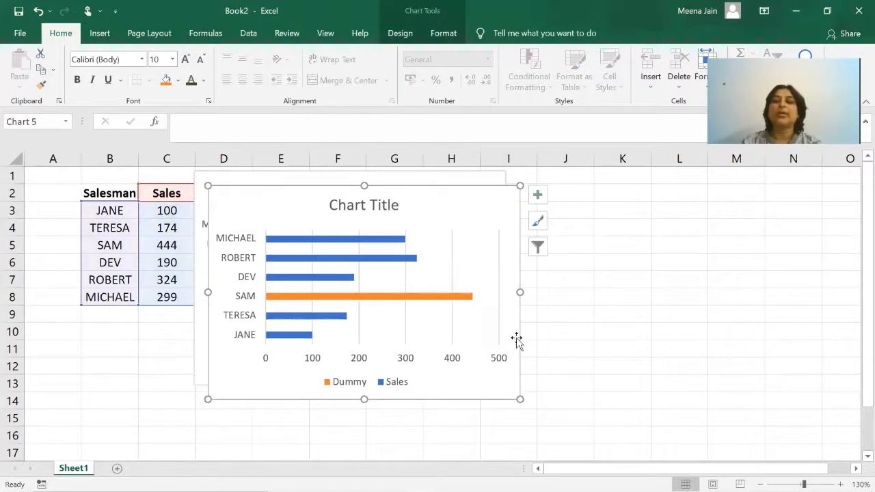
drag(518, 337, 825, 323)
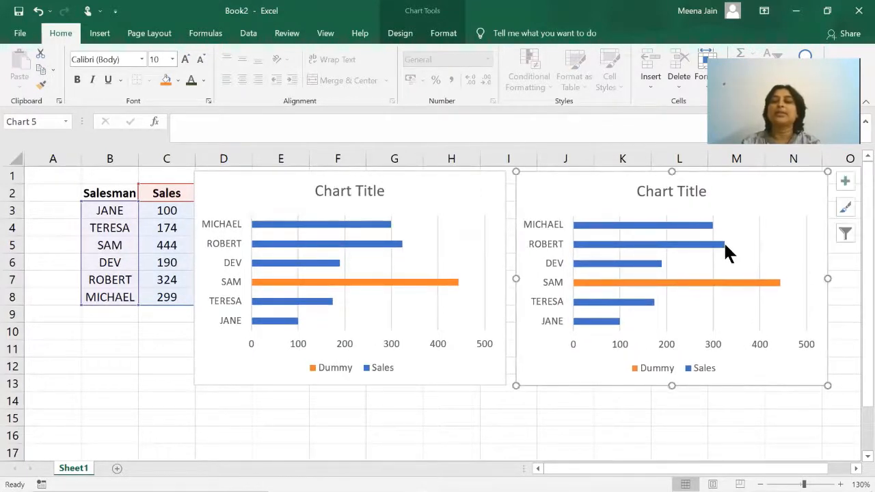
Change the duplicated chart's type to Clustered Column
click(396, 36)
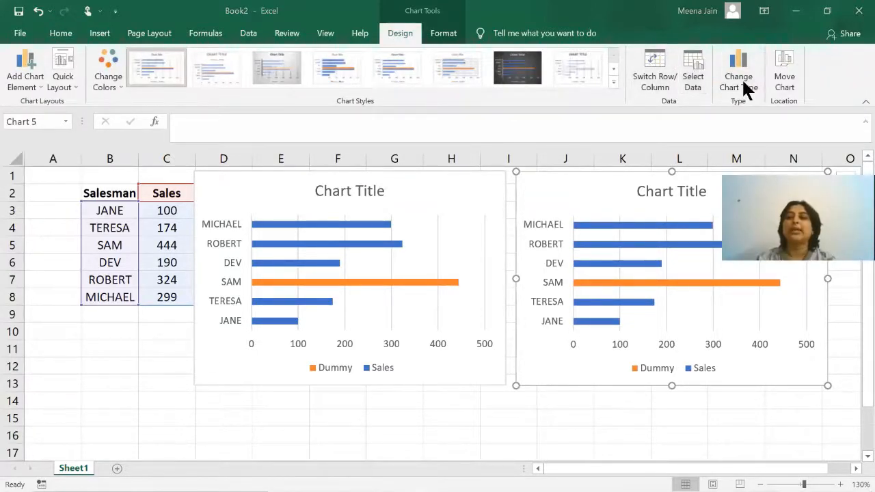
click(741, 78)
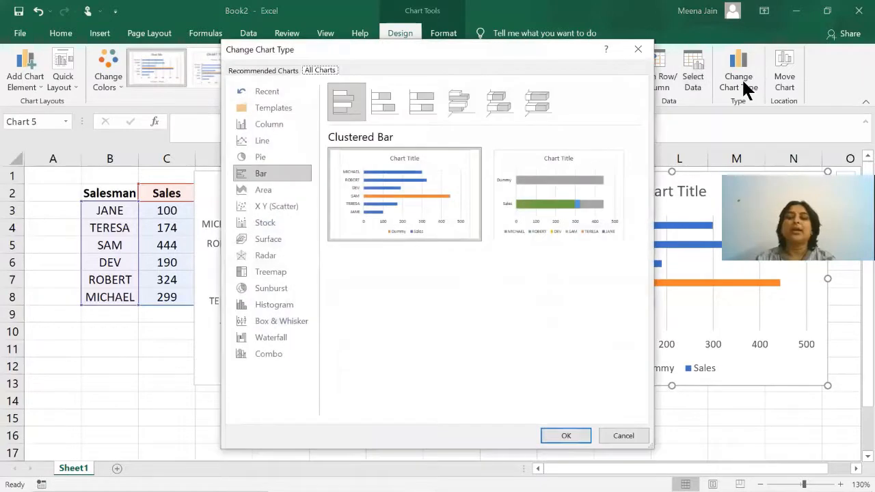
click(276, 125)
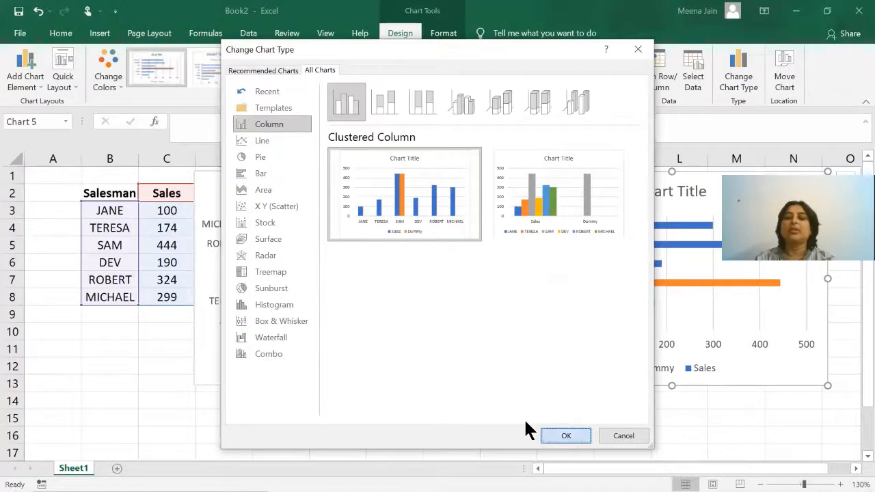
click(565, 435)
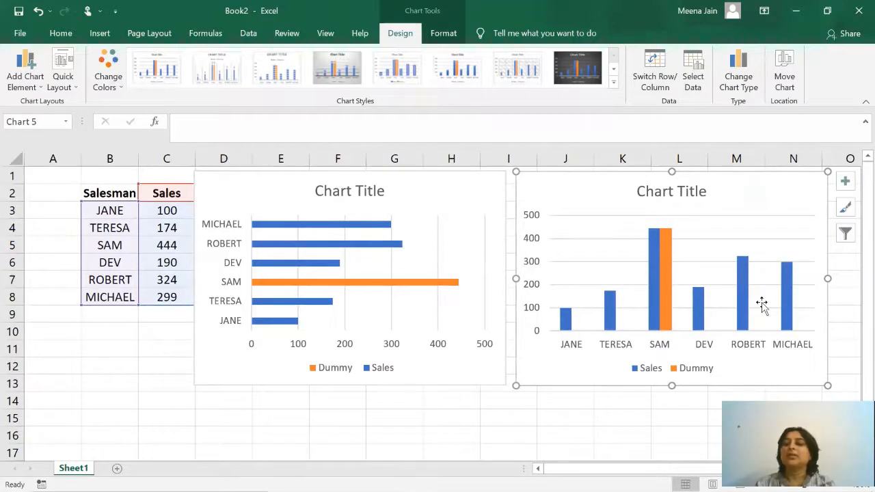
Set the Dummy series' overlap to 100% in the column chart and close the formatting pane
right_click(666, 258)
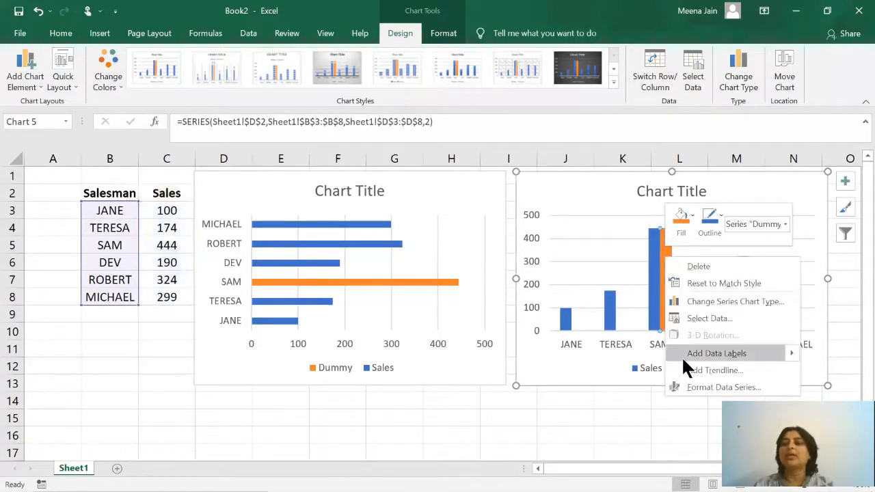
click(715, 388)
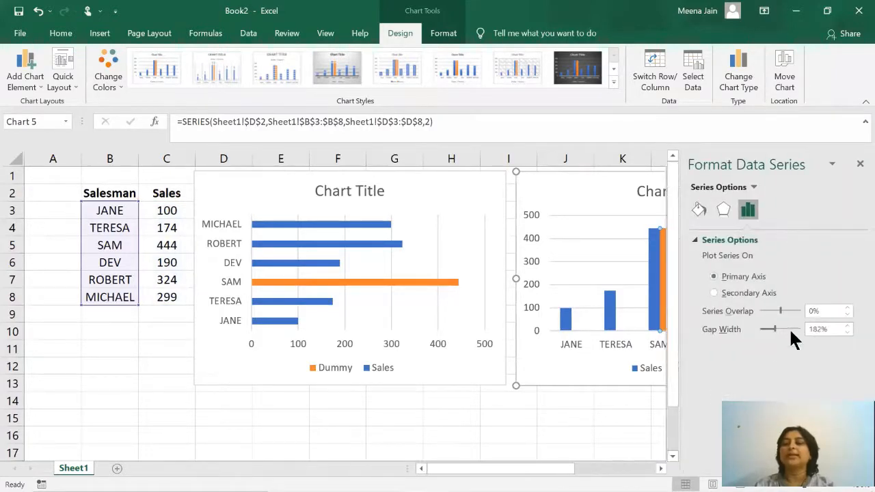
drag(780, 310, 801, 311)
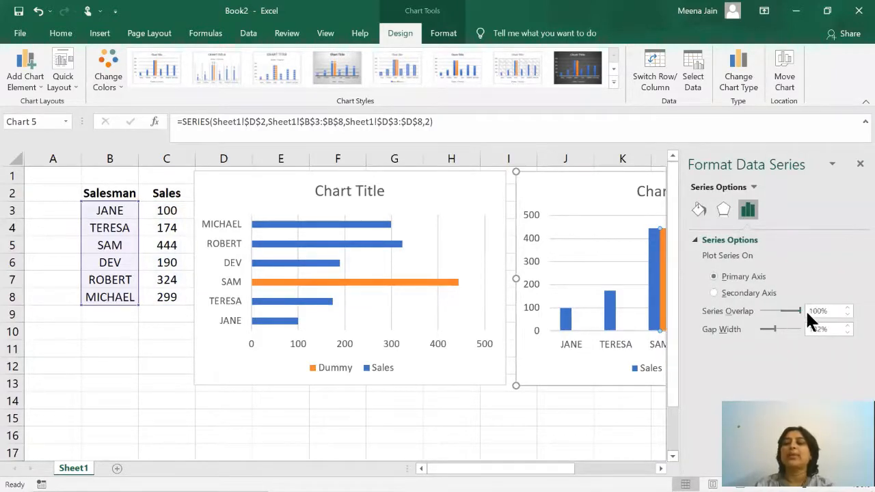
click(860, 163)
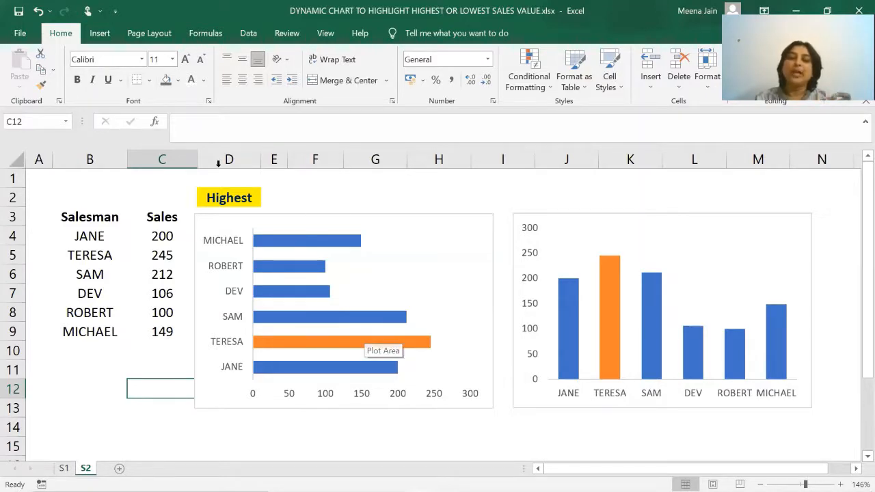
Try the D2 selector on sheet S2 of the finished workbook by choosing Lowest and switching back to Highest
click(253, 198)
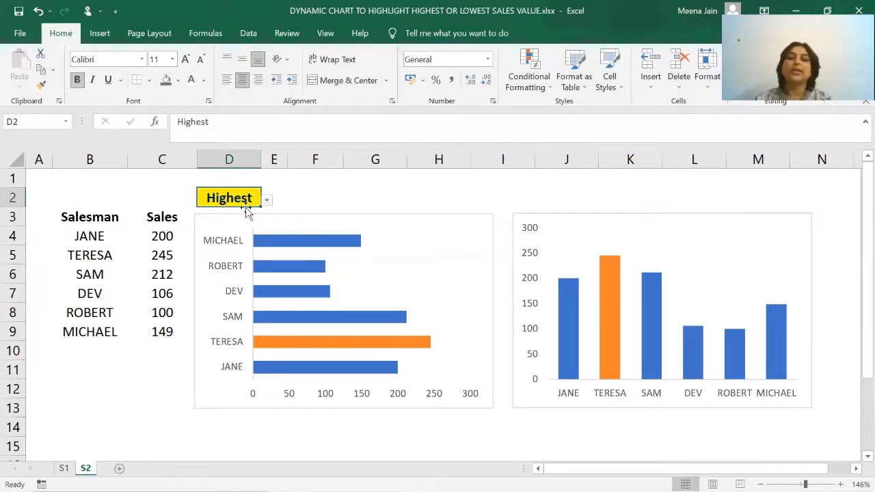
click(266, 200)
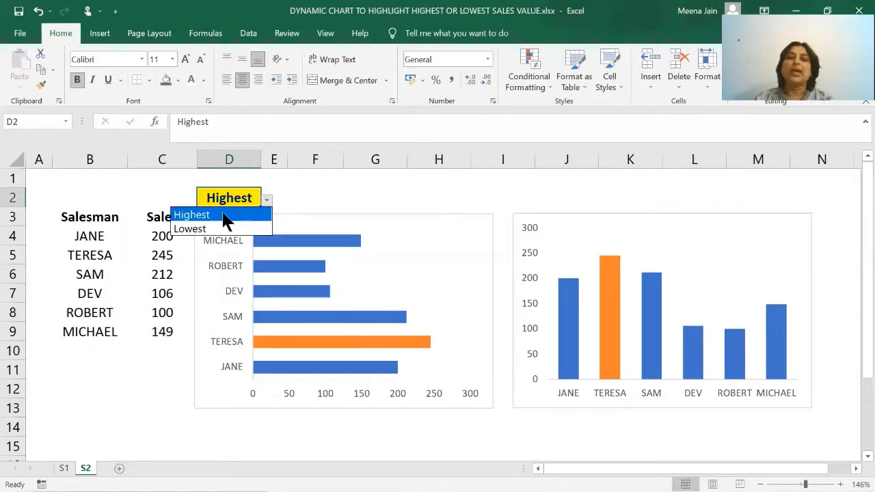
click(198, 229)
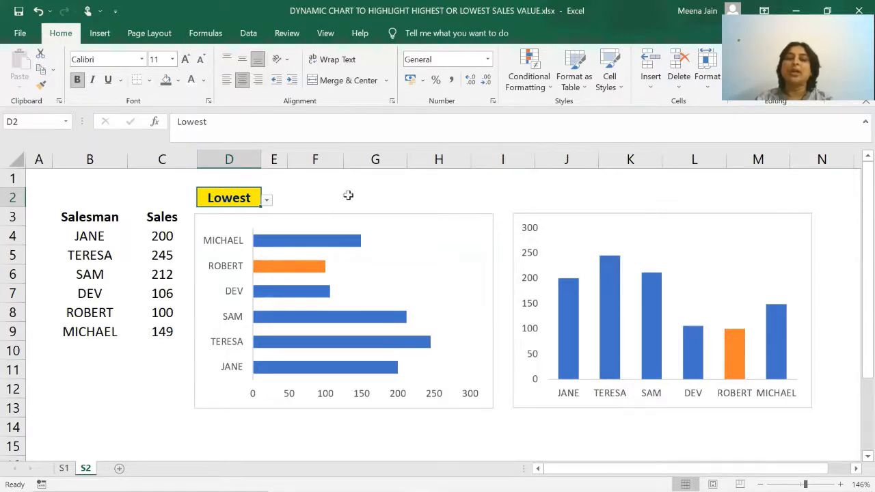
click(265, 201)
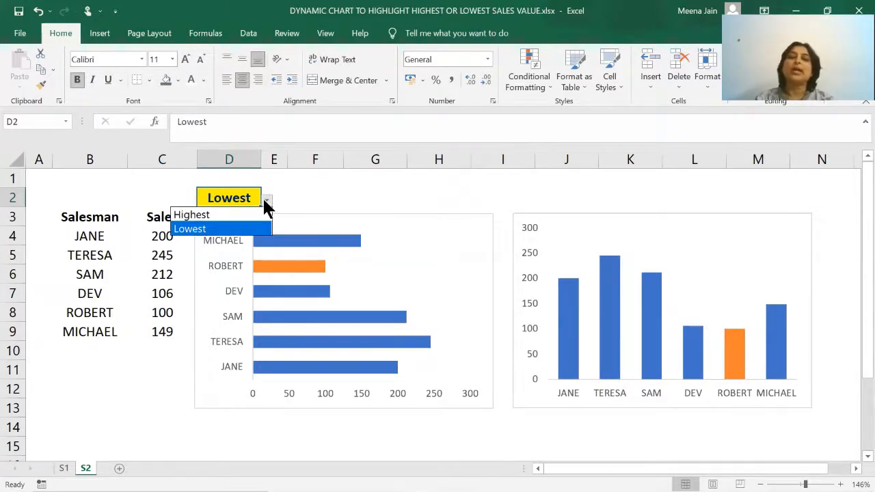
click(221, 213)
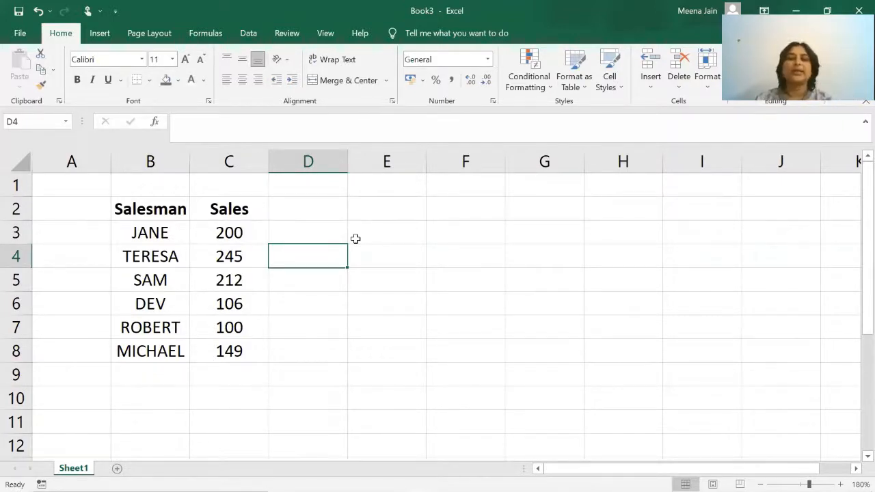
Insert an entire row at row 1 above the sales table in Book3 and select cell E2
key(Up)
key(Up)
key(Up)
key(Right)
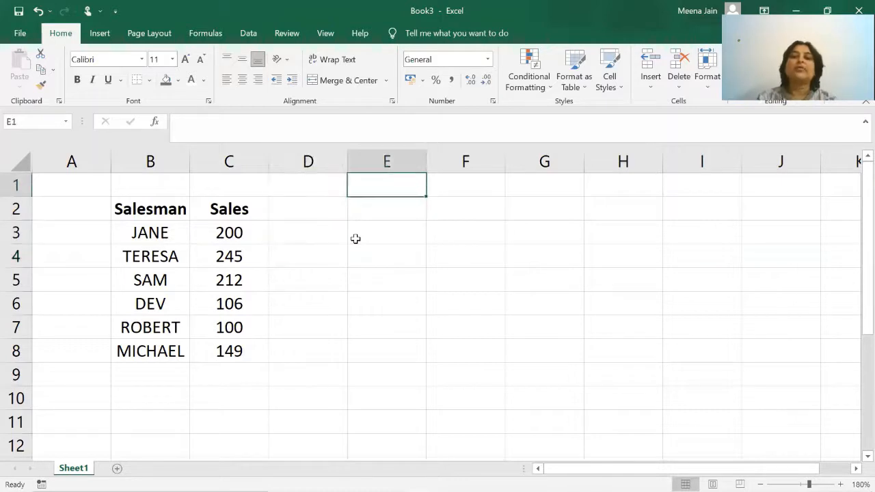
key(ctrl+shift+plus)
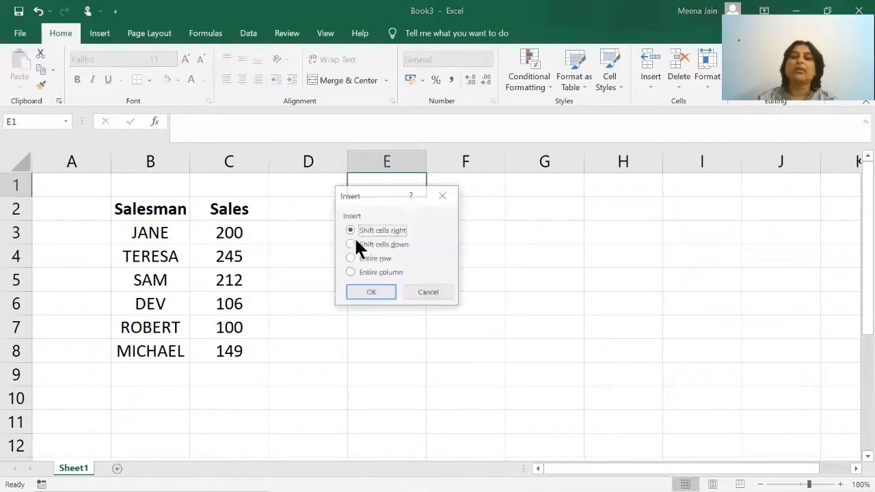
key(Down)
key(Down)
key(Return)
key(Down)
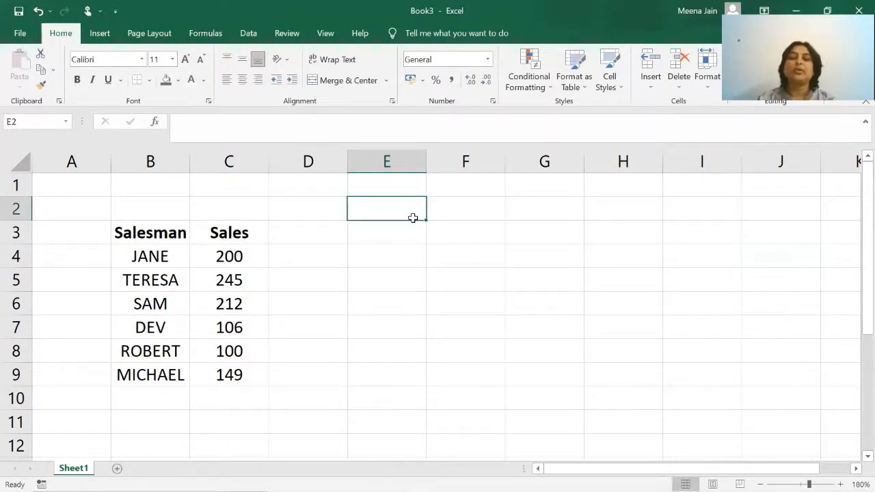
Fill cell E2 yellow and add list data validation to it with the source Highest,Lowest
click(178, 81)
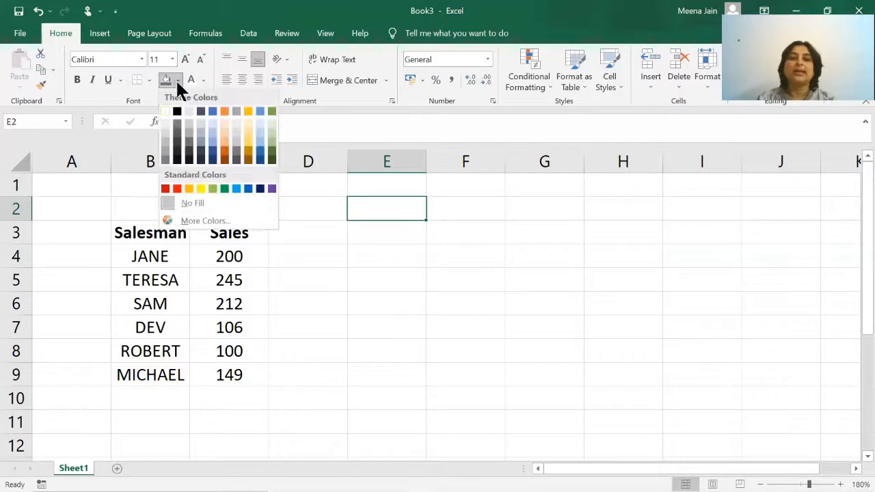
click(200, 188)
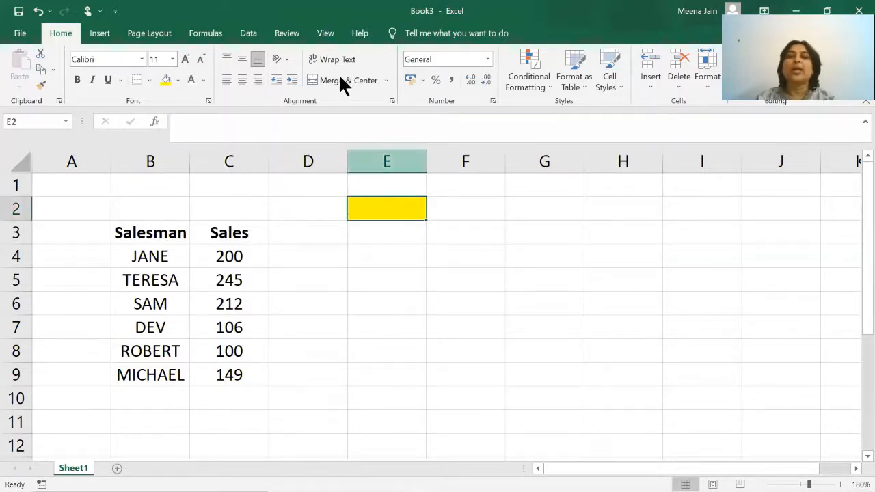
click(255, 33)
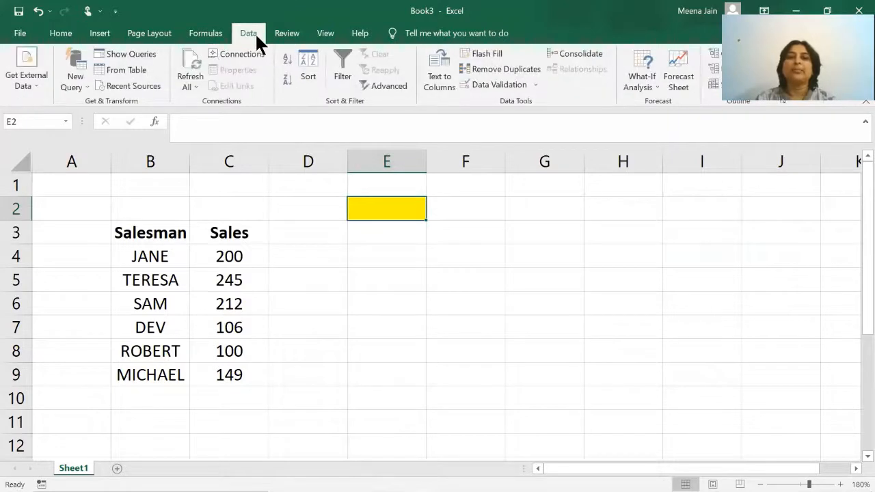
click(510, 84)
click(534, 84)
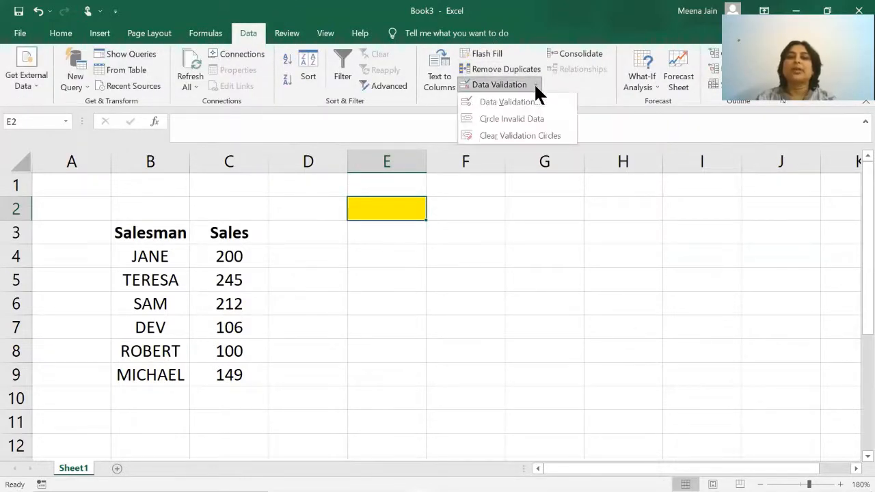
click(525, 100)
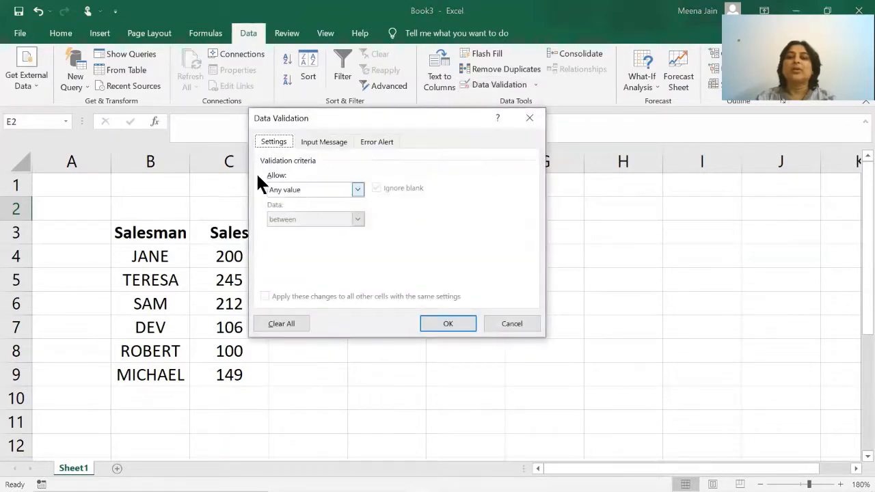
click(325, 191)
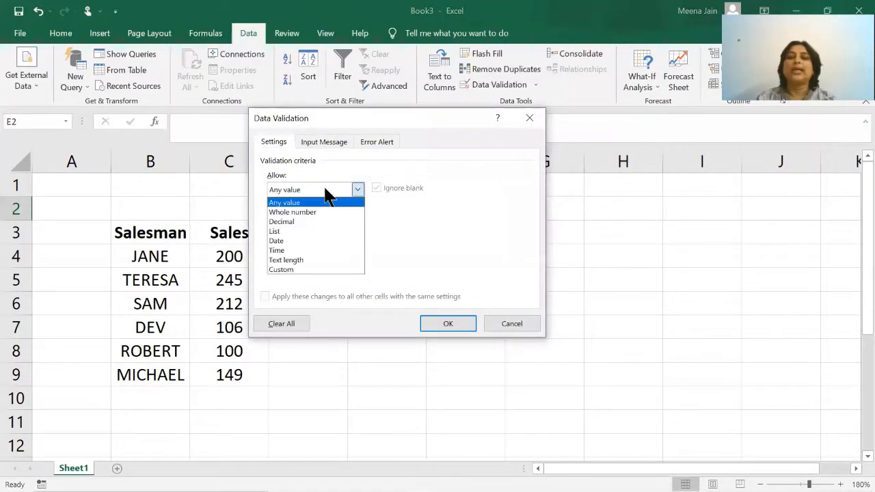
click(287, 231)
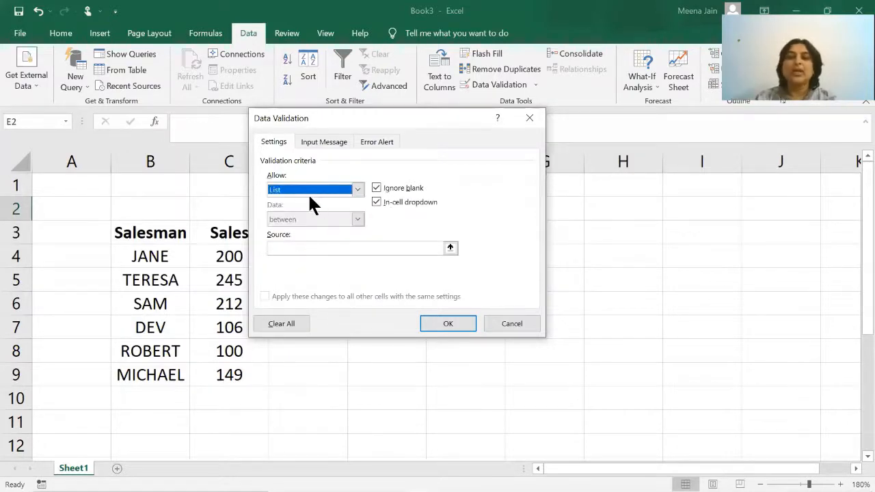
click(299, 248)
text(Highest,Lowest)
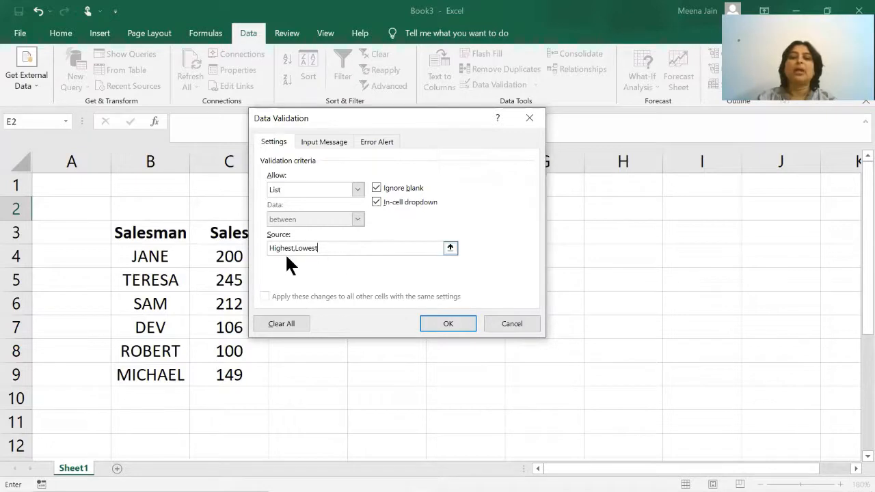
click(459, 321)
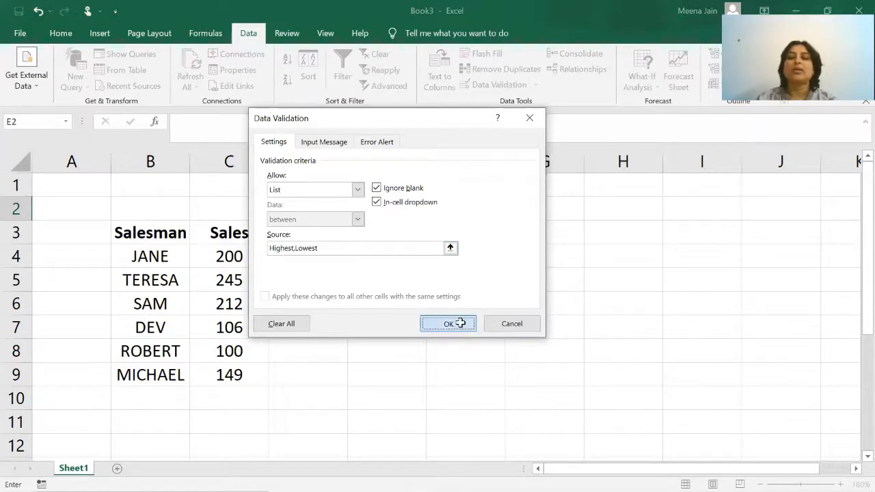
Try the new dropdown in E2 by choosing Lowest and switching to Highest
click(432, 214)
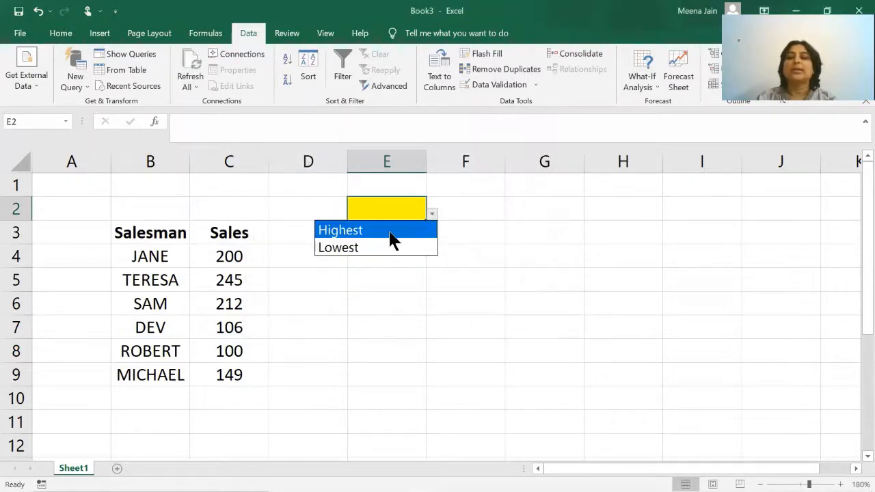
click(381, 244)
click(432, 213)
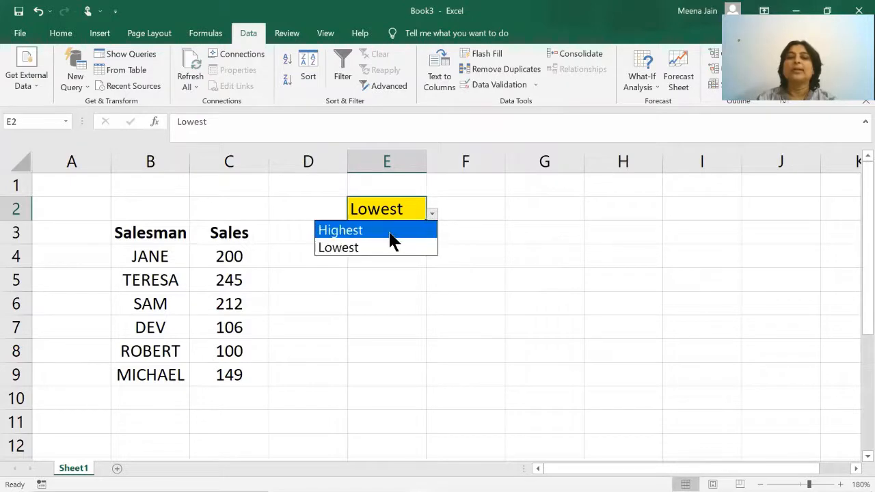
click(391, 233)
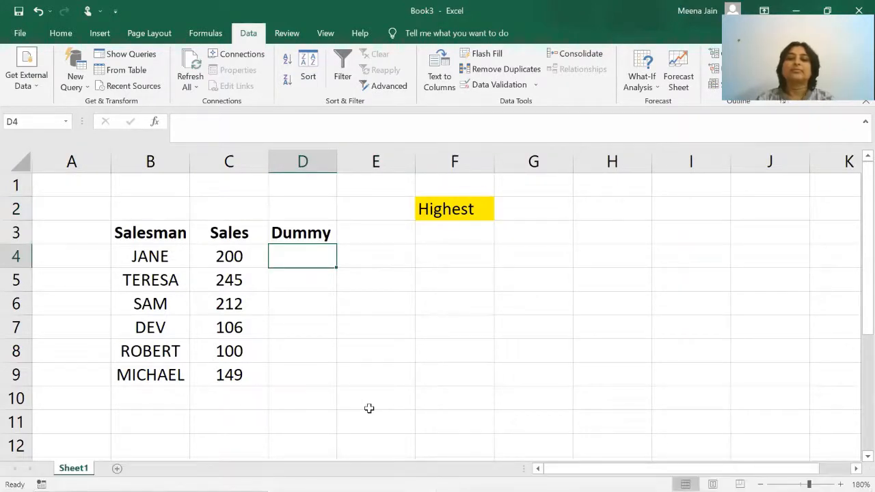
Switch the dropdown in F2 to Lowest and select the first empty Dummy cell, D4
click(352, 279)
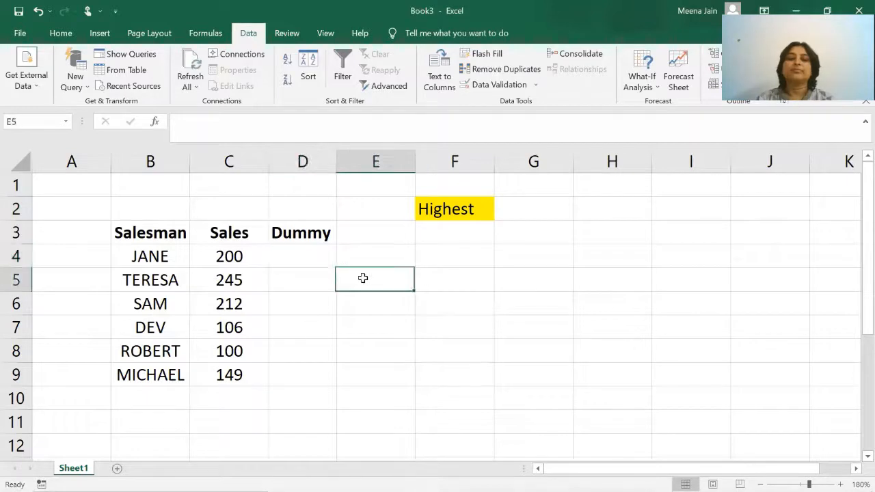
click(297, 255)
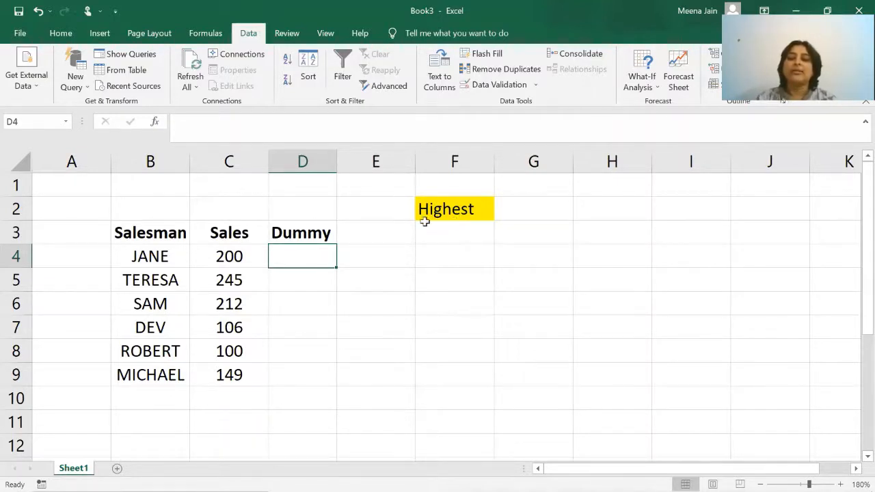
click(441, 209)
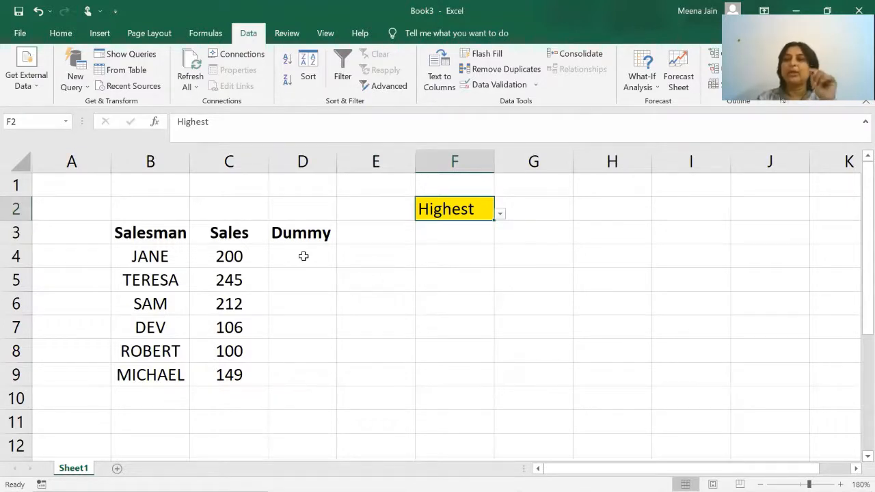
click(500, 213)
click(415, 248)
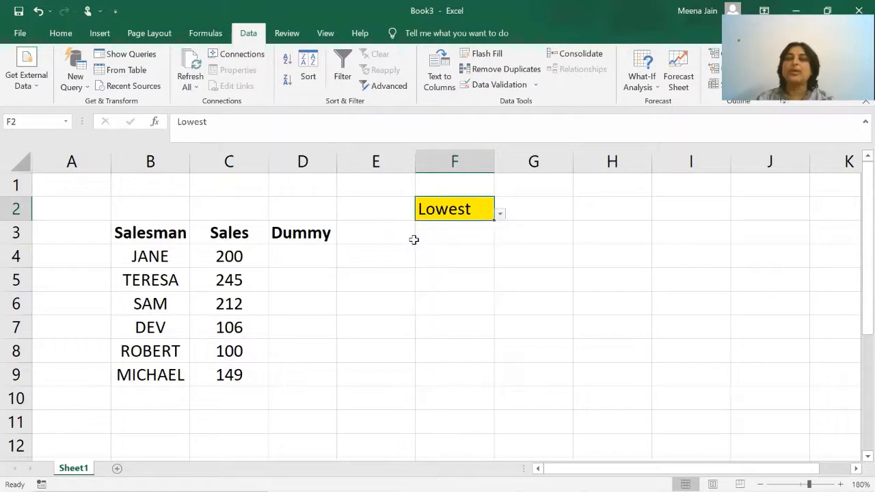
click(299, 251)
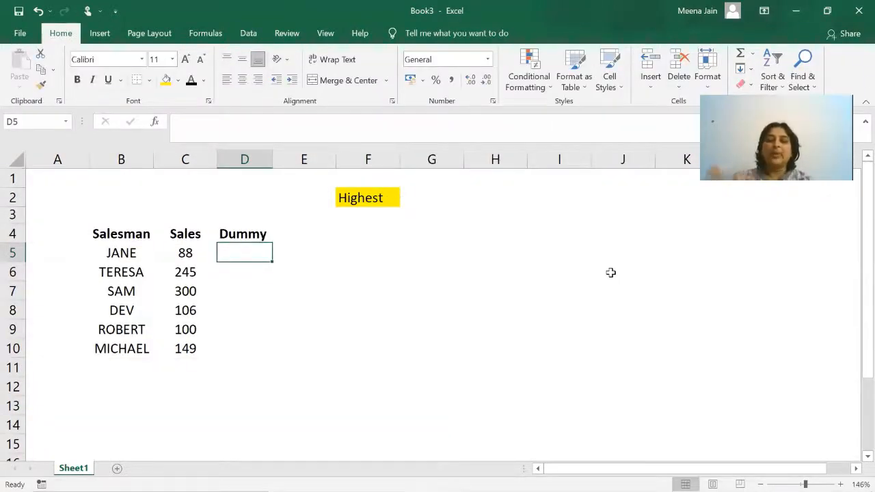
Start an IF formula in Dummy cell D5 with the condition $F$2="HIGHEST", using an absolute reference to the selector
text(=IF)
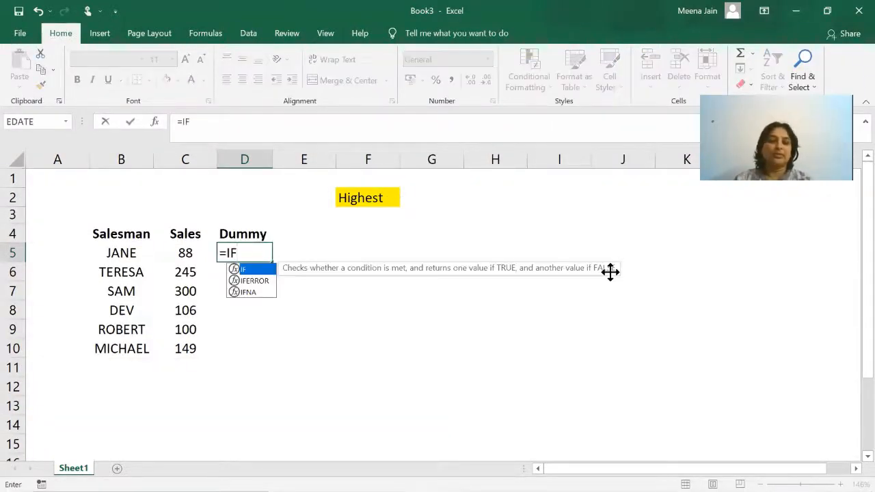
text(()
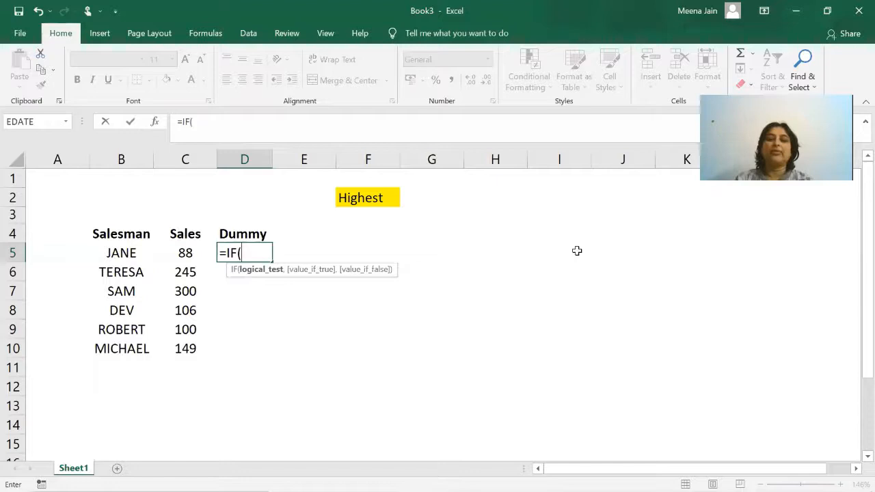
click(386, 201)
key(F4)
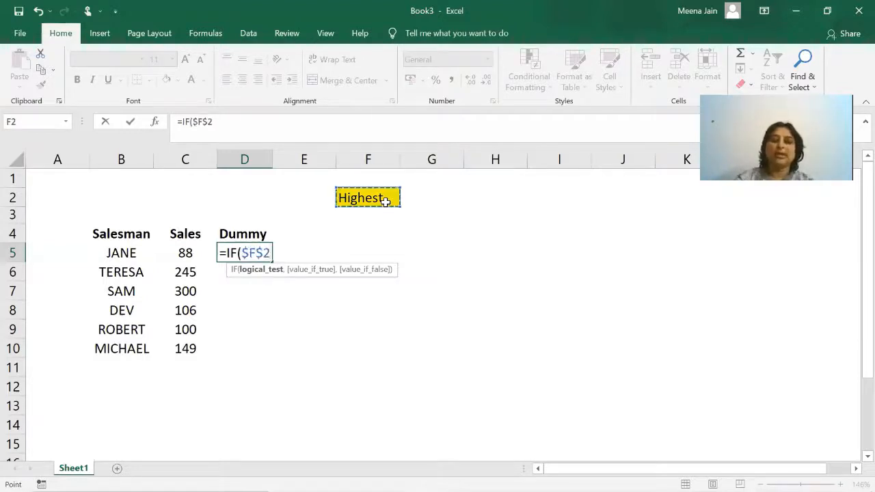
text(=")
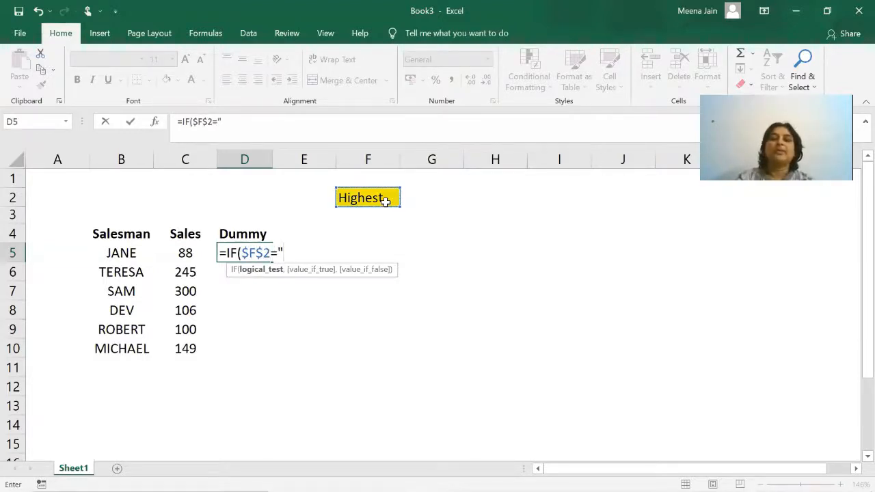
text(HIGHEST")
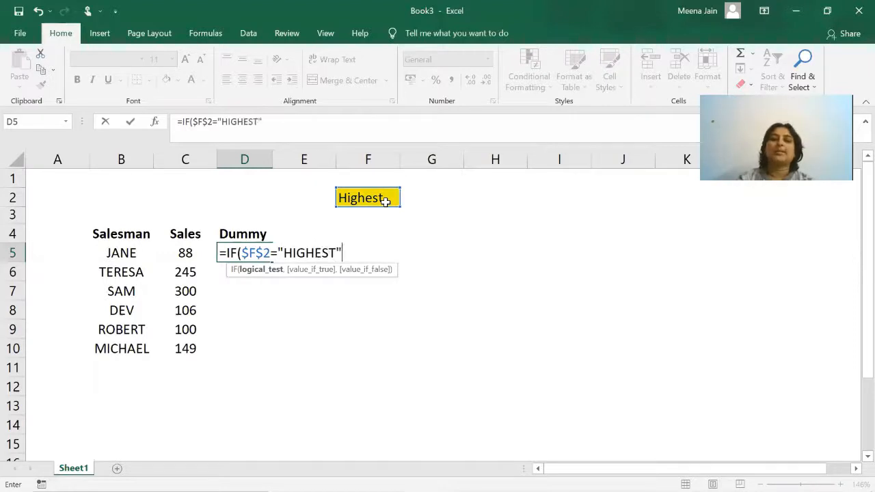
text(,)
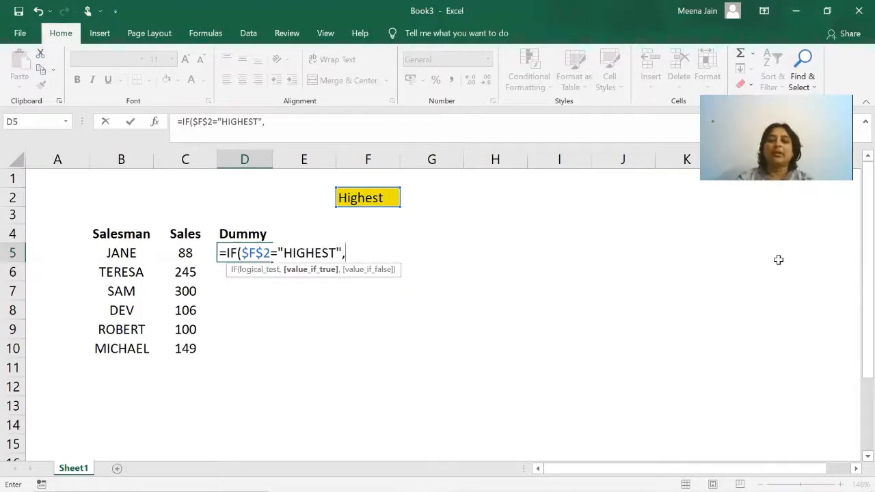
Add the nested true branch IF(C5=MAX($C$5:$C$10),C5,0) to the D5 formula, with the sales range made absolute
text(IF()
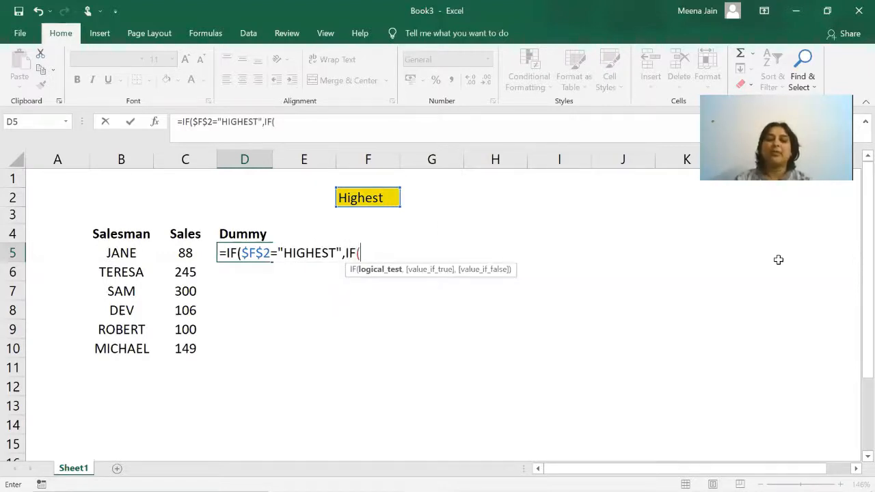
text(C5=MAX)
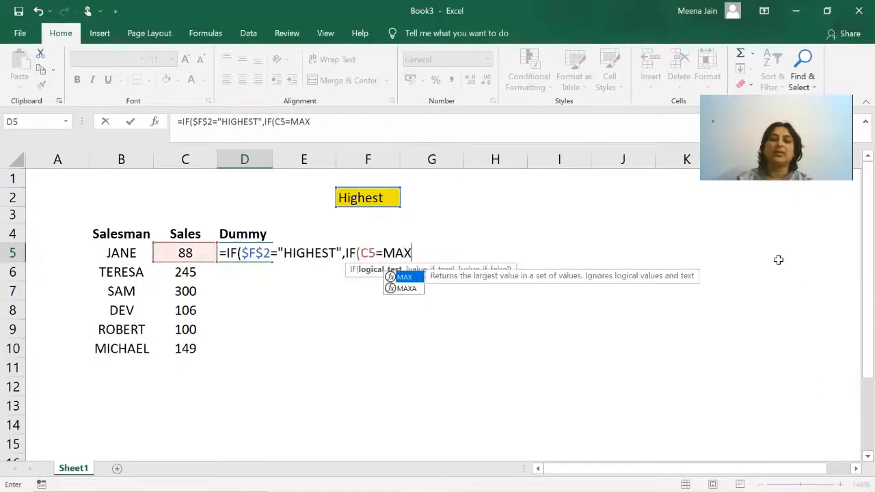
text(()
key(Left)
key(shift+Down)
key(shift+Down)
key(shift+Down)
key(shift+Down)
key(shift+Down)
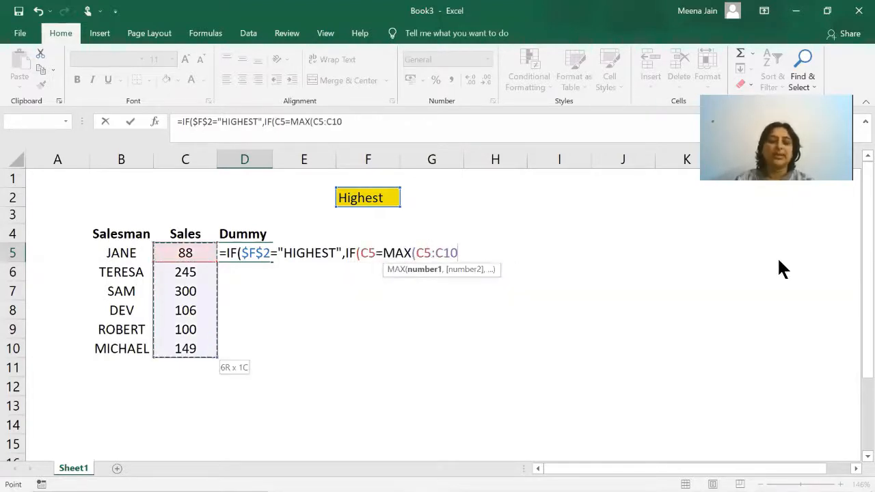
key(F4)
text())
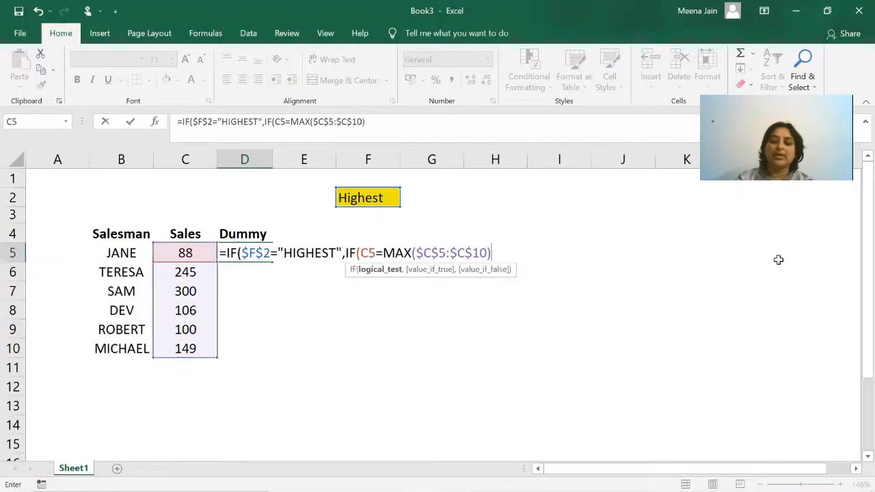
text(,C5,0),)
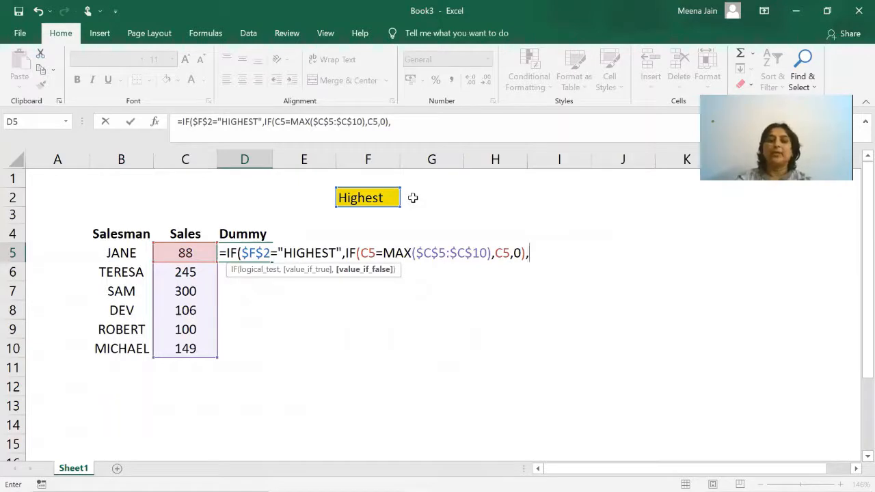
Begin the false branch of the D5 formula with a nested IF testing C5=MIN($C$5:$C$10), with the sales range made absolute
text(IF(MIN()
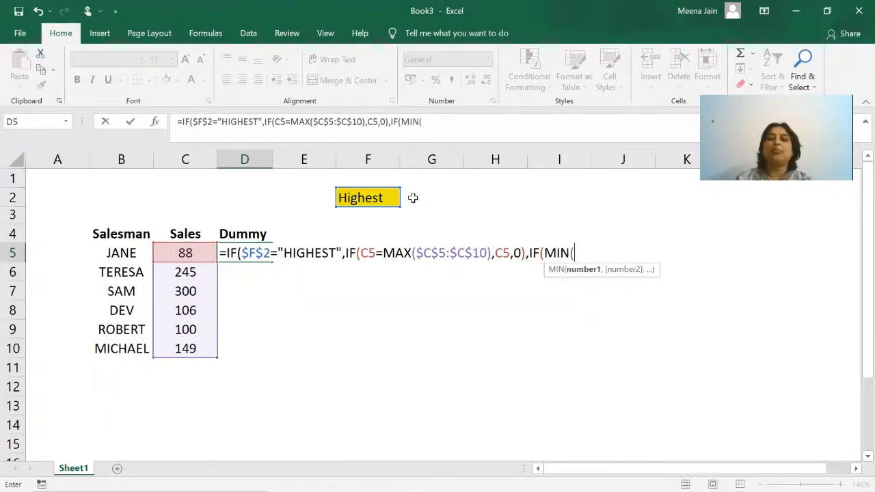
key(BackSpace)
key(BackSpace)
key(BackSpace)
key(BackSpace)
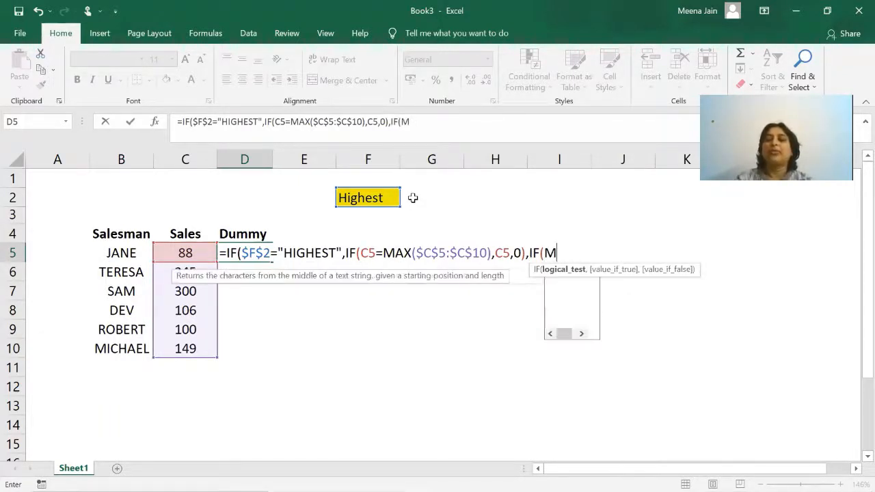
click(182, 253)
text(=MIN()
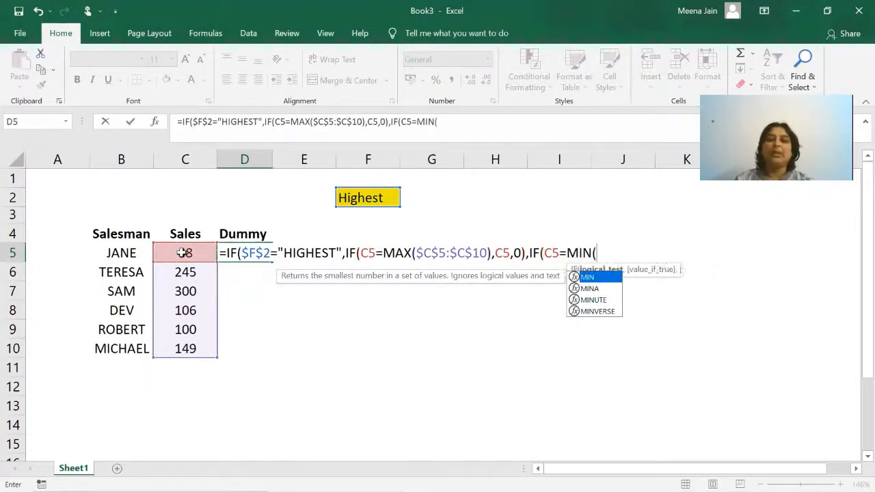
click(181, 253)
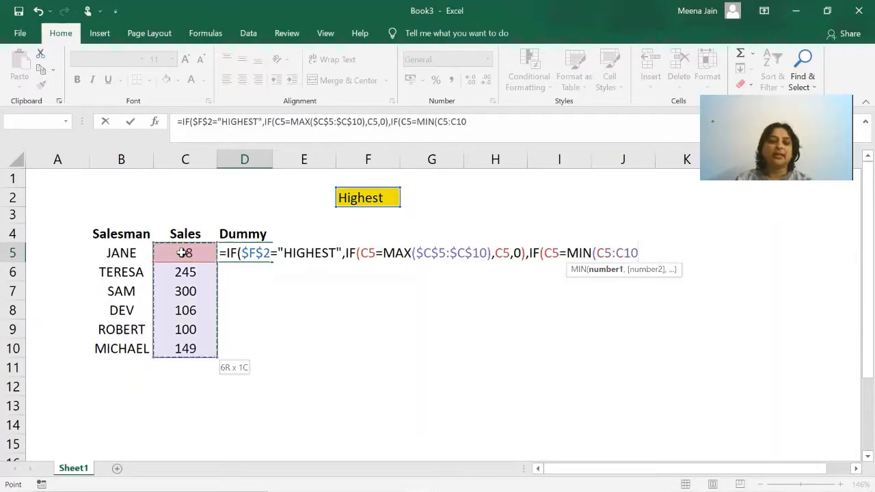
key(F4)
text(),)
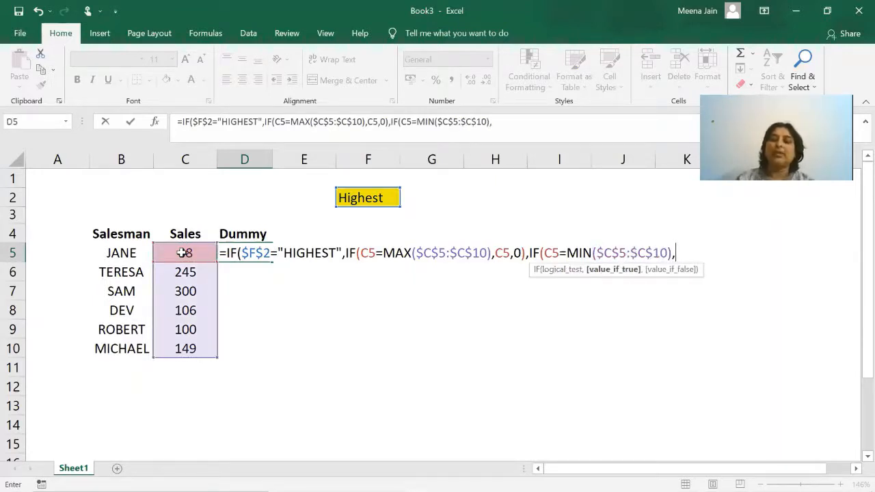
Complete the nested IF in D5 to return C5 if true and 0 otherwise, and fill the formula down to D10
click(181, 253)
text(,0)
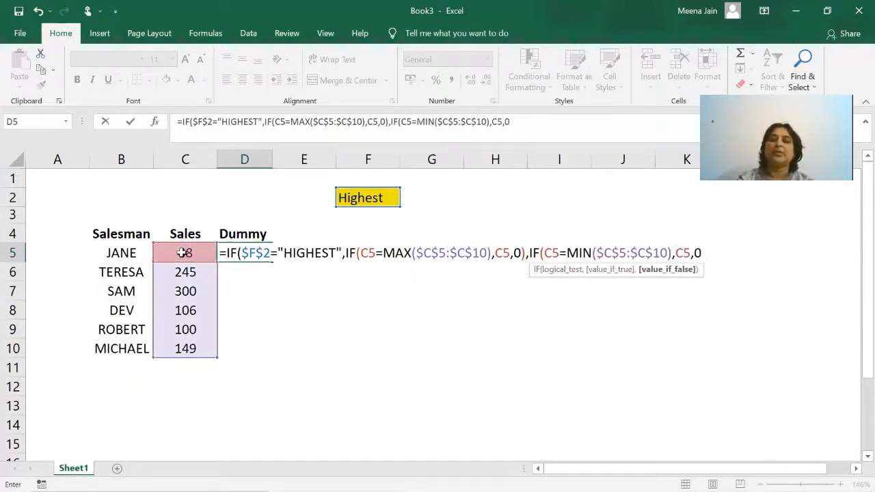
text()))
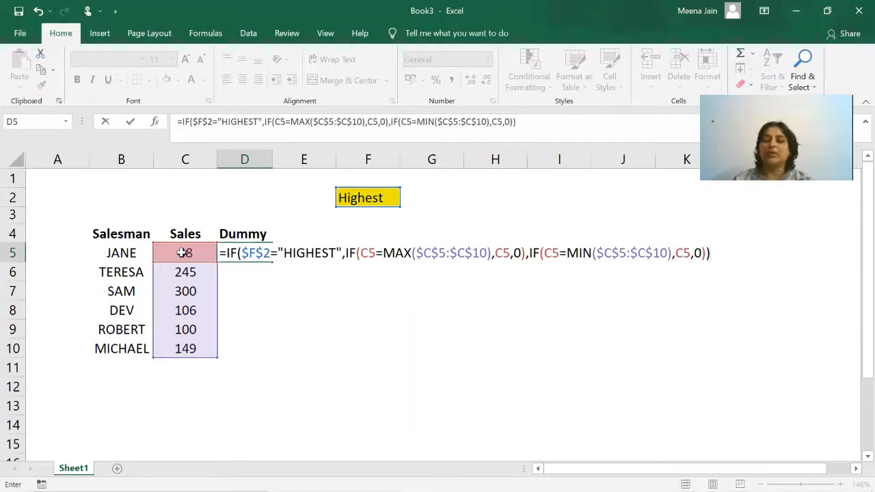
key(Return)
drag(246, 253, 257, 348)
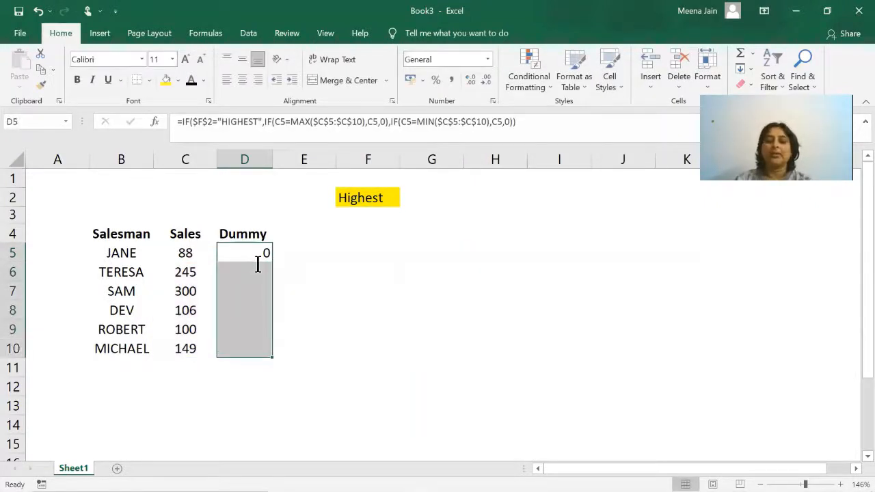
key(ctrl+d)
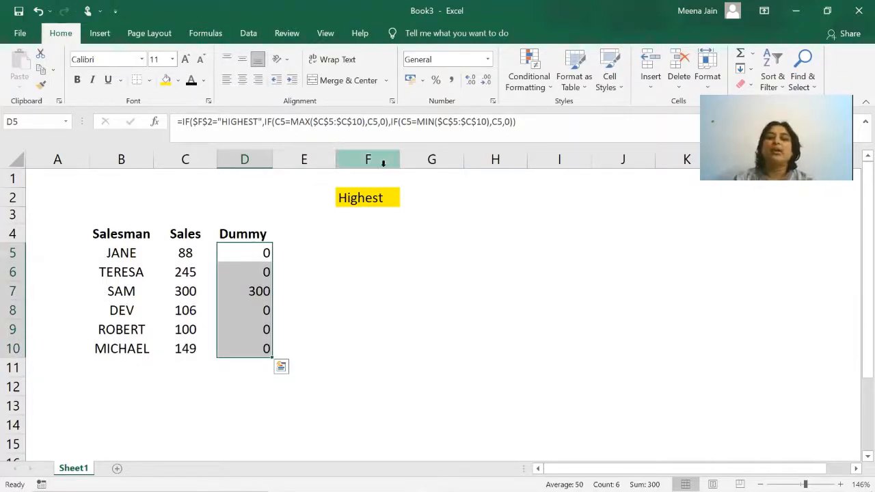
Test the Dummy formulas by switching the F2 dropdown to Lowest and back to Highest
click(381, 196)
click(405, 199)
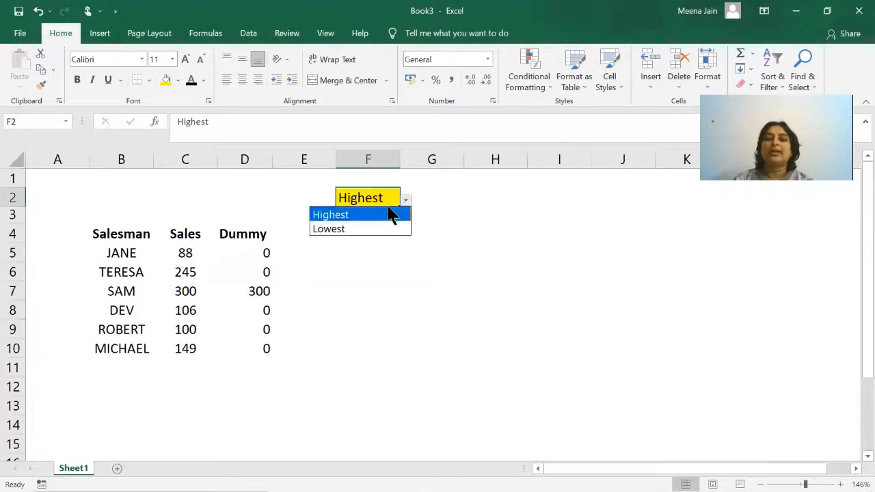
click(367, 229)
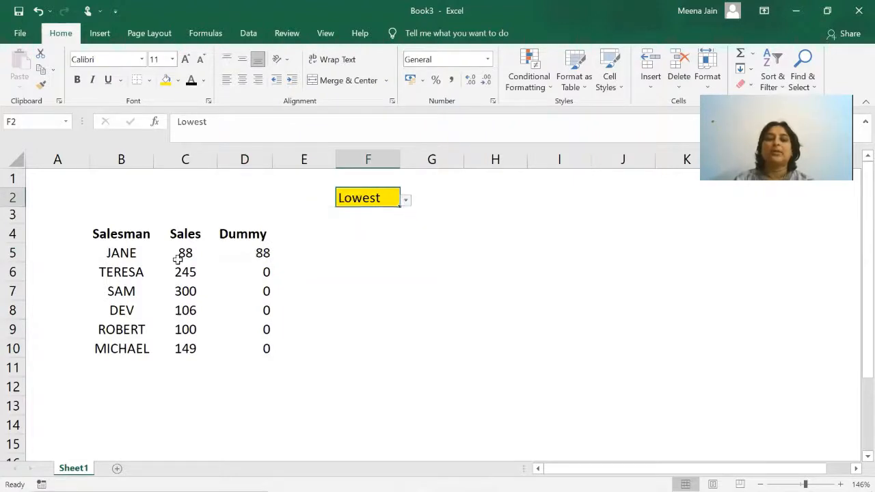
click(406, 199)
click(362, 214)
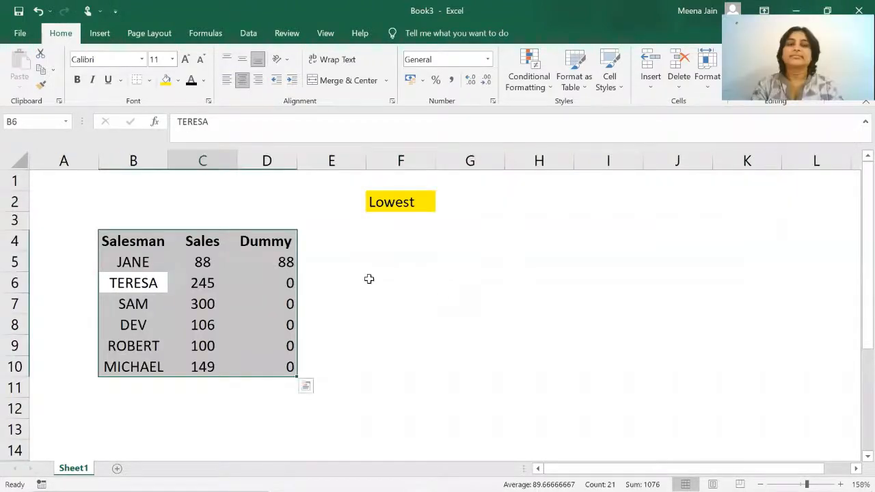
Insert a 2-D clustered bar chart from the table B4:D10, and shrink and place it below the F2 dropdown
click(370, 278)
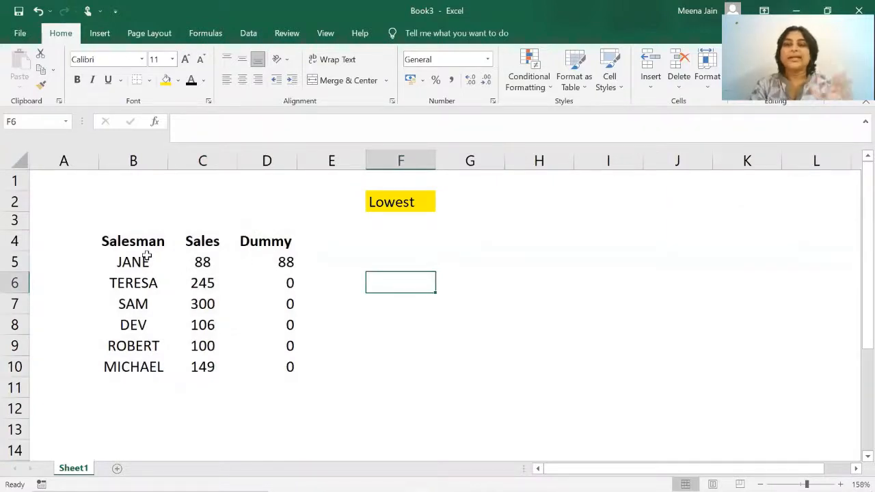
click(169, 249)
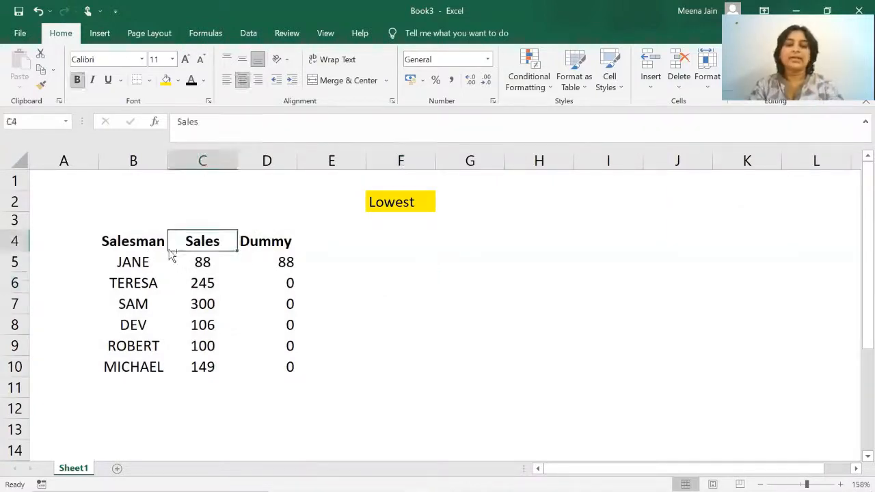
key(ctrl+a)
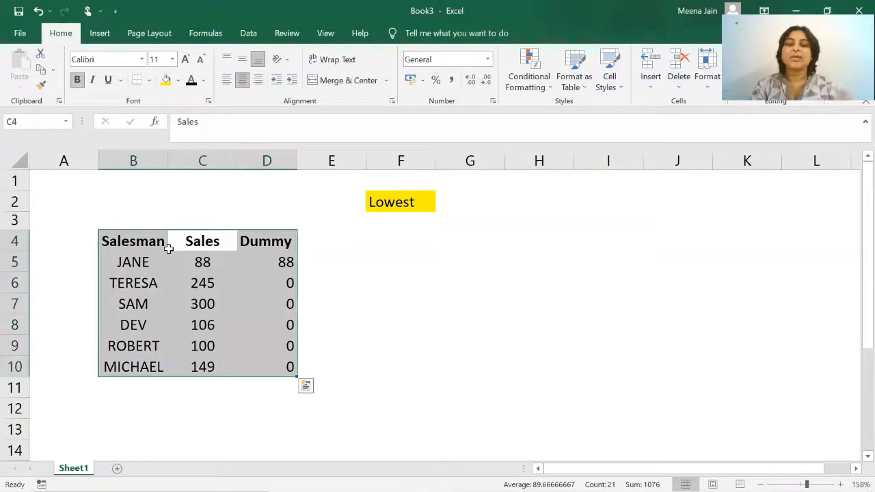
click(105, 33)
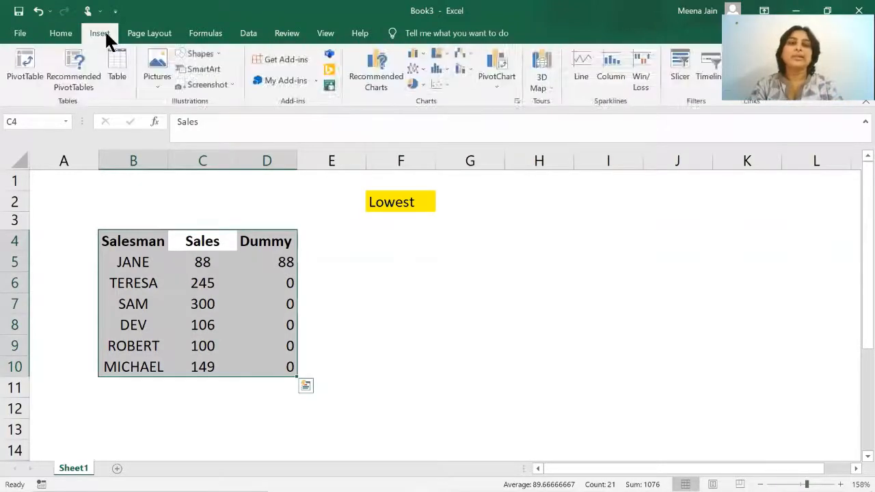
click(417, 54)
click(419, 54)
click(420, 59)
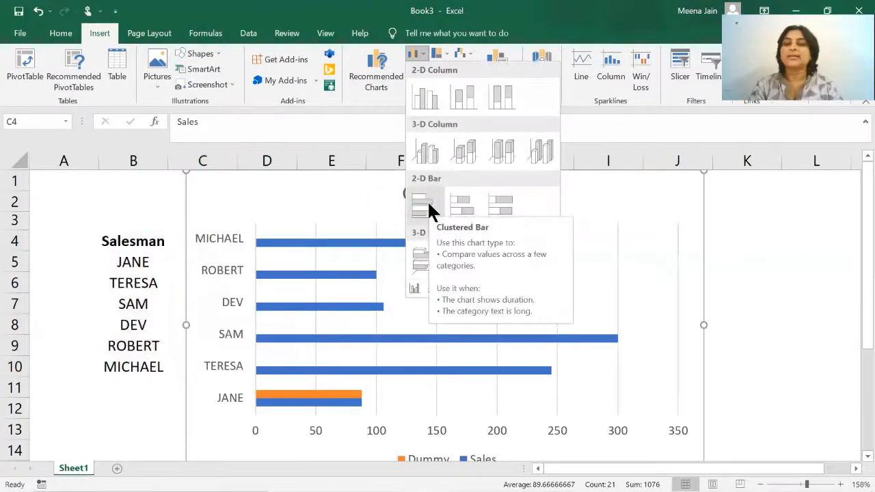
click(428, 201)
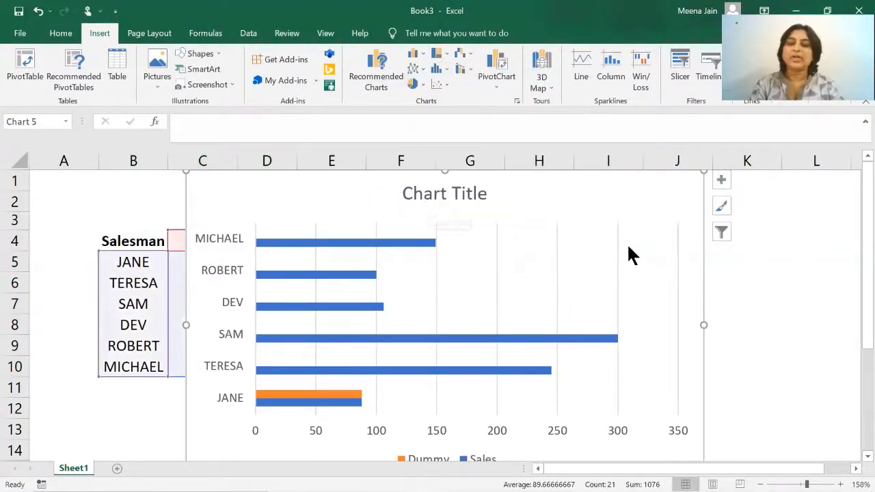
mouse_move(704, 171)
mouse_down()
mouse_move(594, 250)
mouse_move(645, 221)
mouse_move(600, 217)
mouse_move(599, 226)
mouse_up()
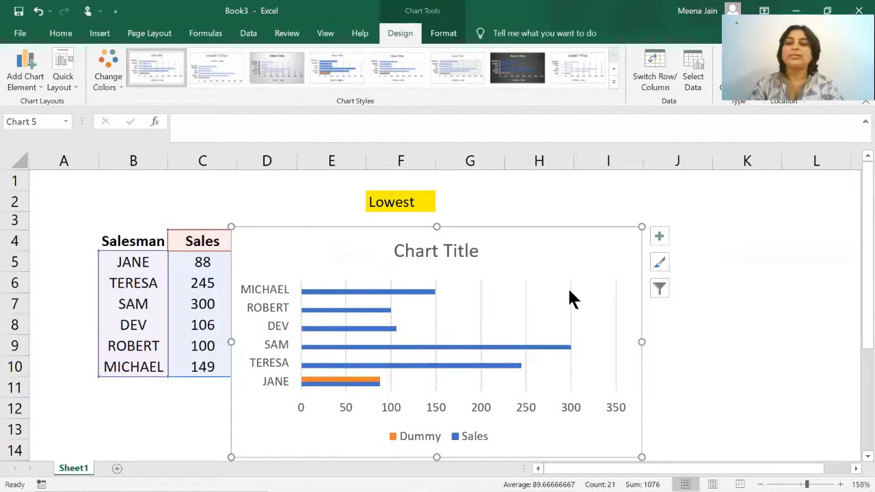
Remove the chart title, gridlines and legend from the bar chart
click(569, 291)
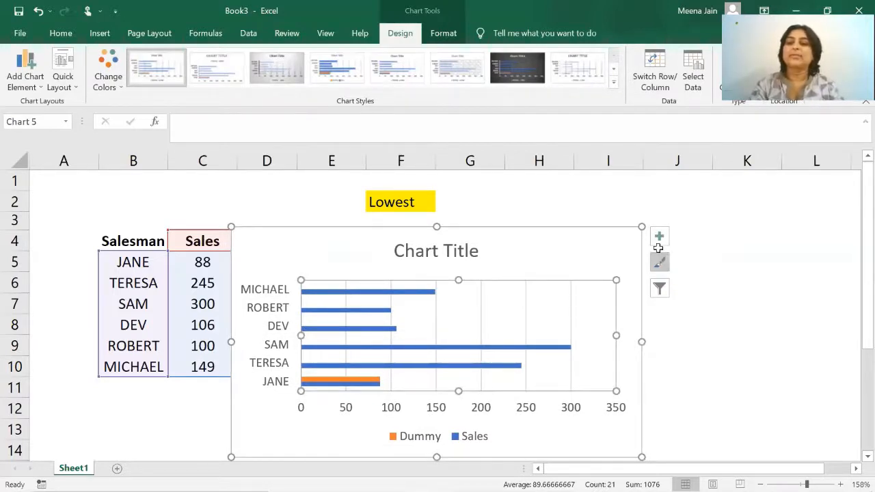
click(658, 239)
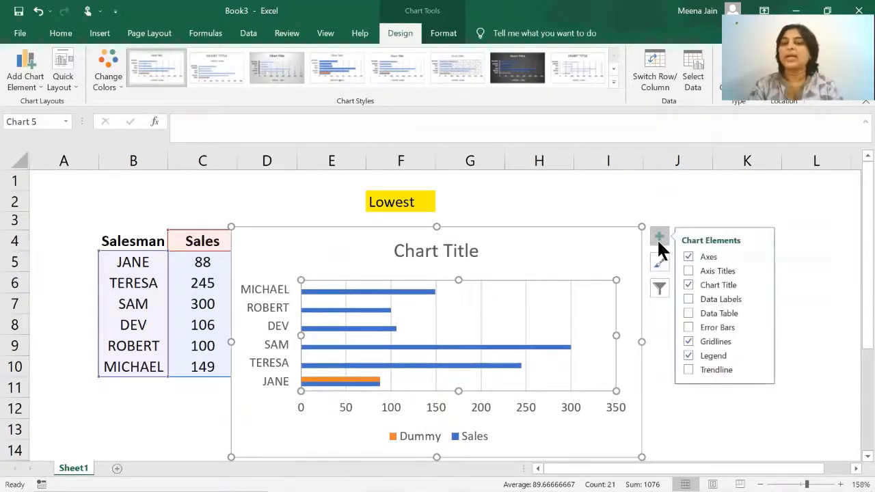
click(688, 285)
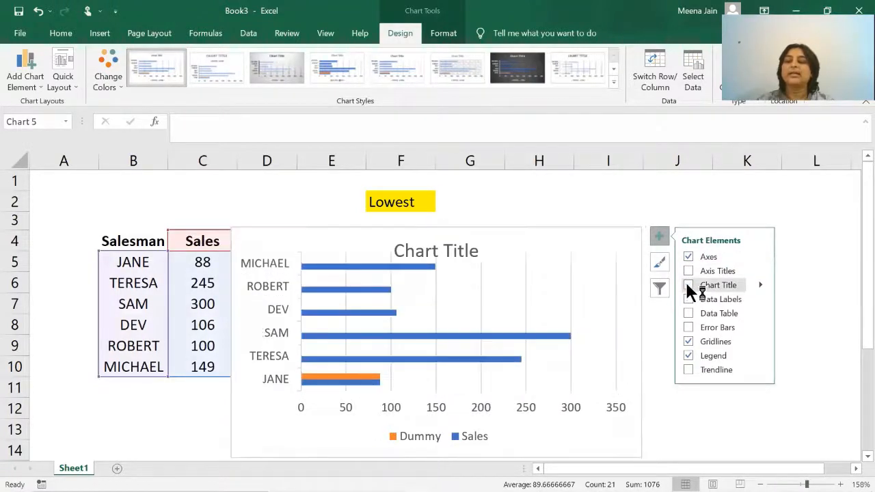
click(688, 341)
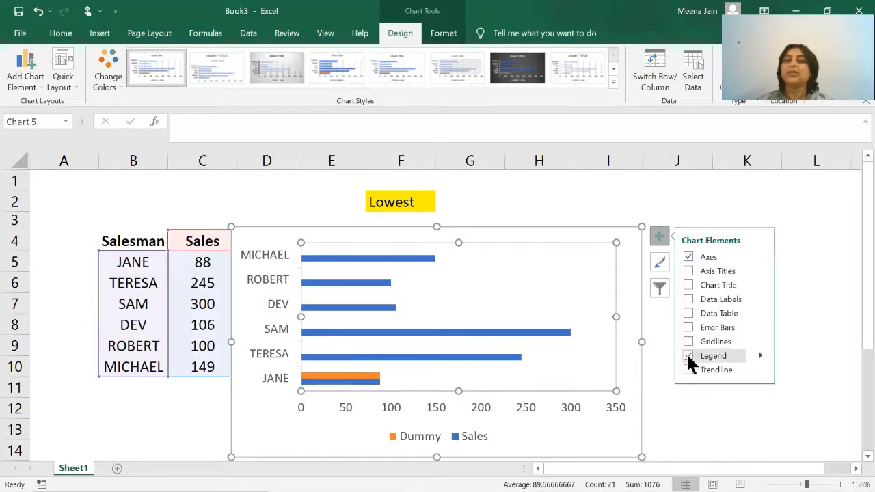
click(688, 355)
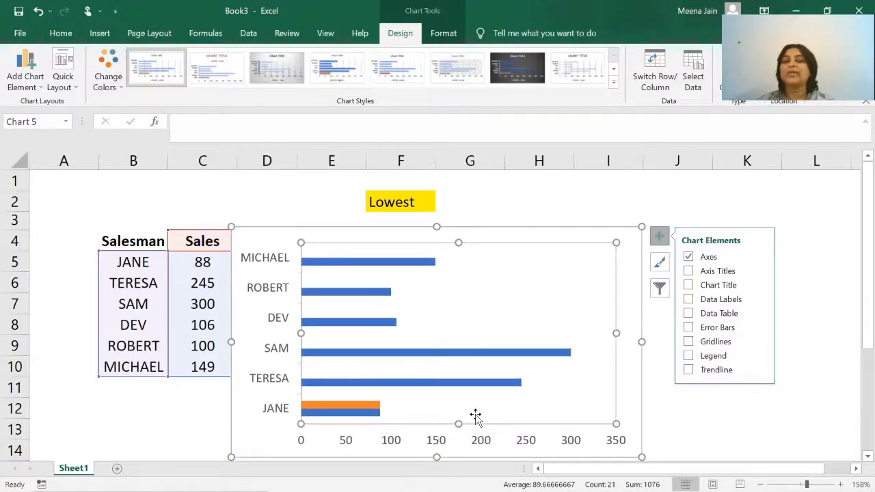
click(688, 355)
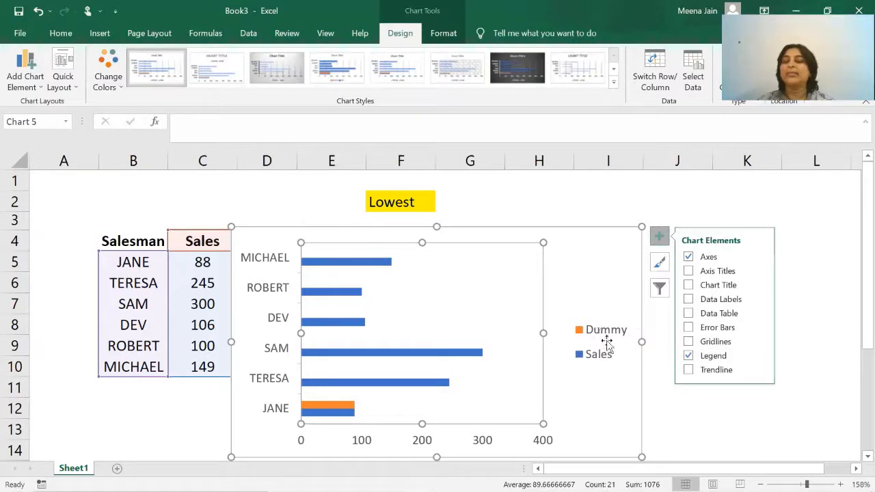
click(688, 356)
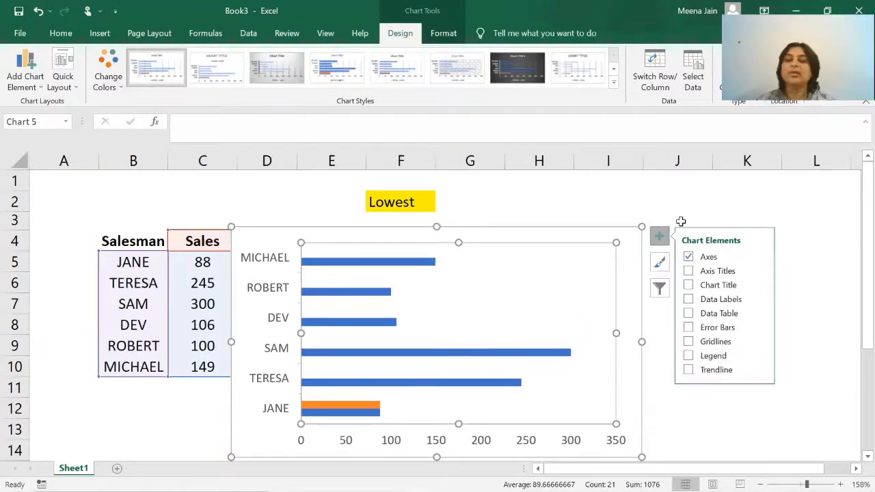
click(660, 238)
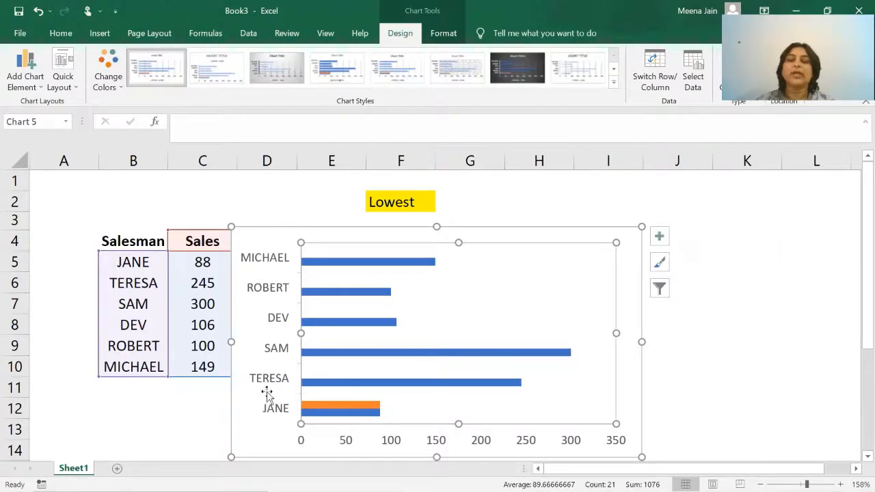
Set the series overlap of the chart's Dummy series to 100%
right_click(339, 411)
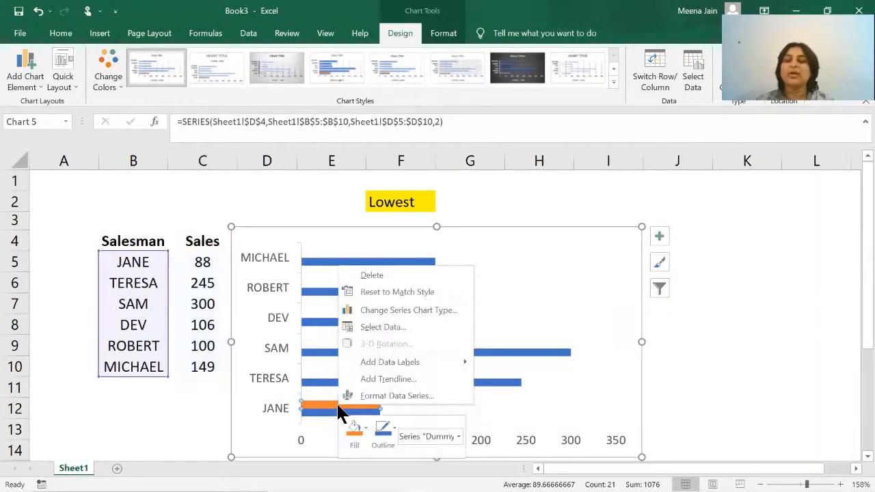
click(381, 396)
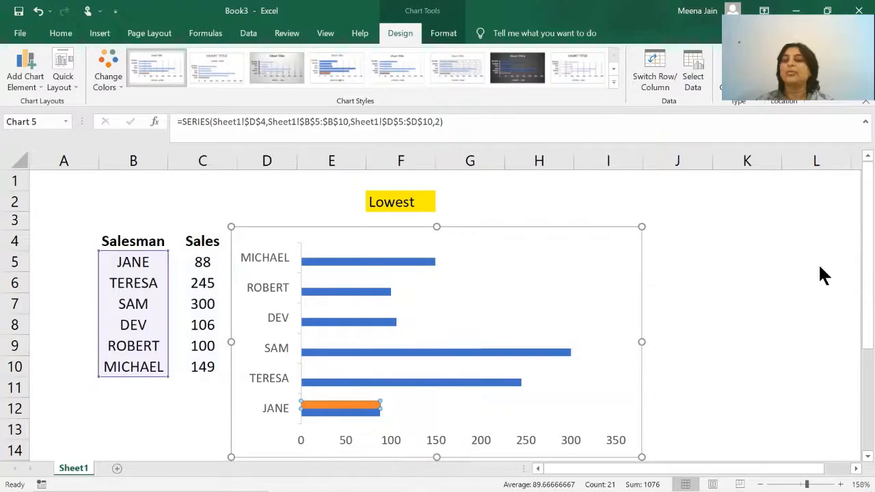
drag(780, 314, 820, 321)
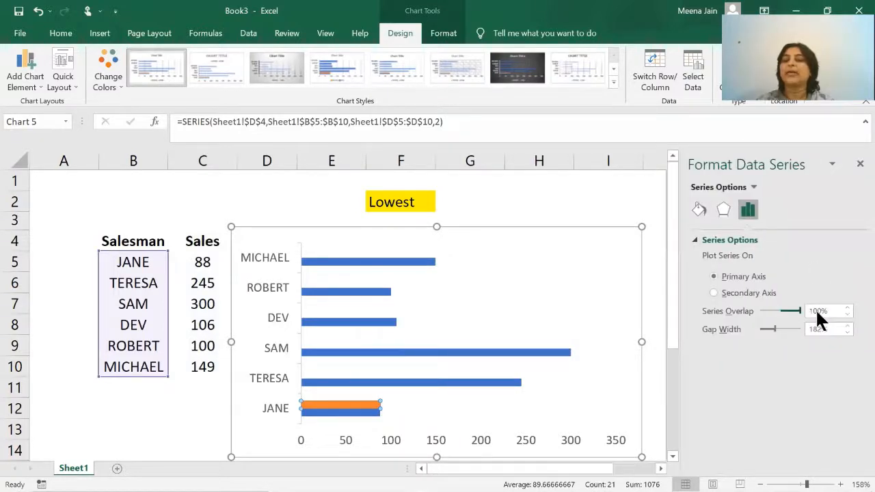
click(860, 164)
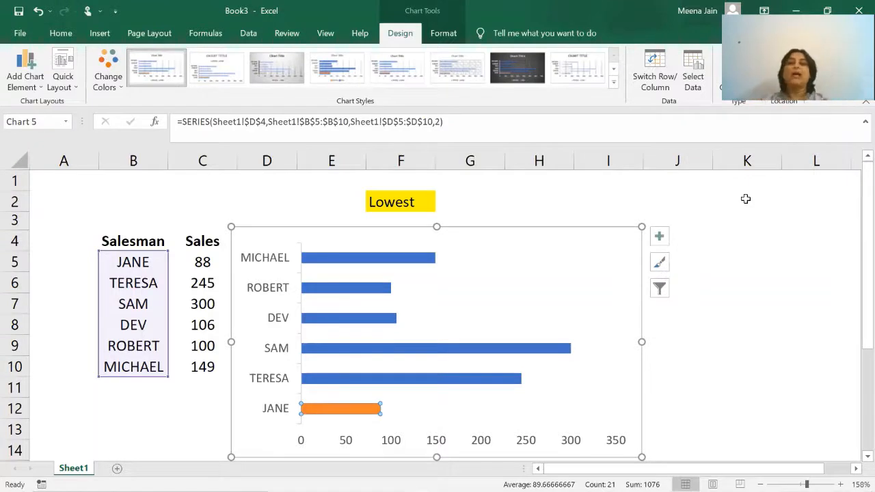
Test the bar chart's highlighting by switching the F2 dropdown to Highest and back to Lowest
click(414, 198)
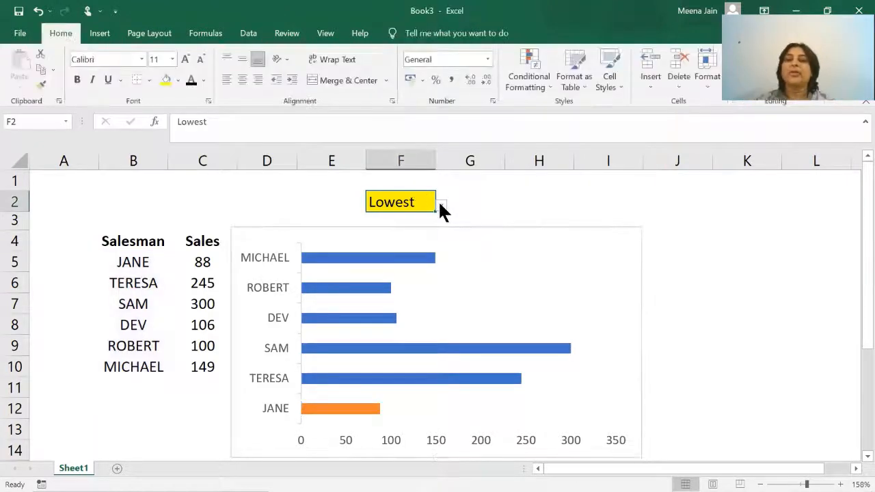
click(440, 203)
click(402, 223)
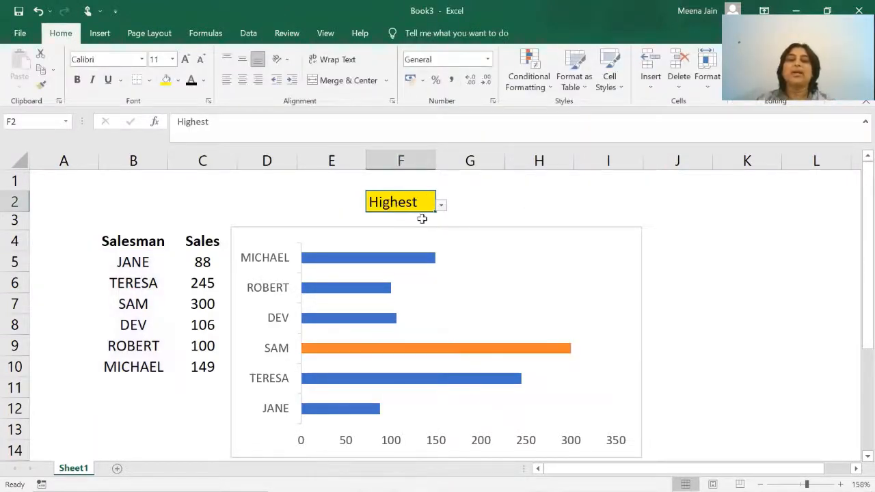
click(441, 205)
click(412, 237)
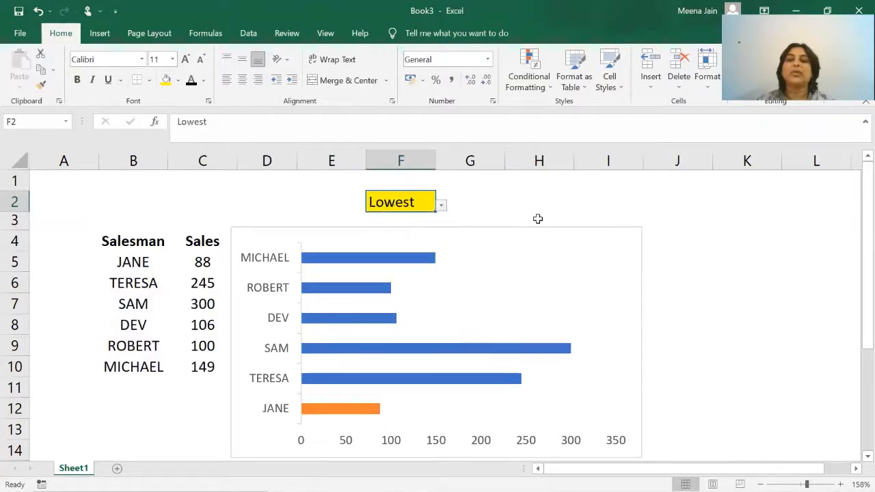